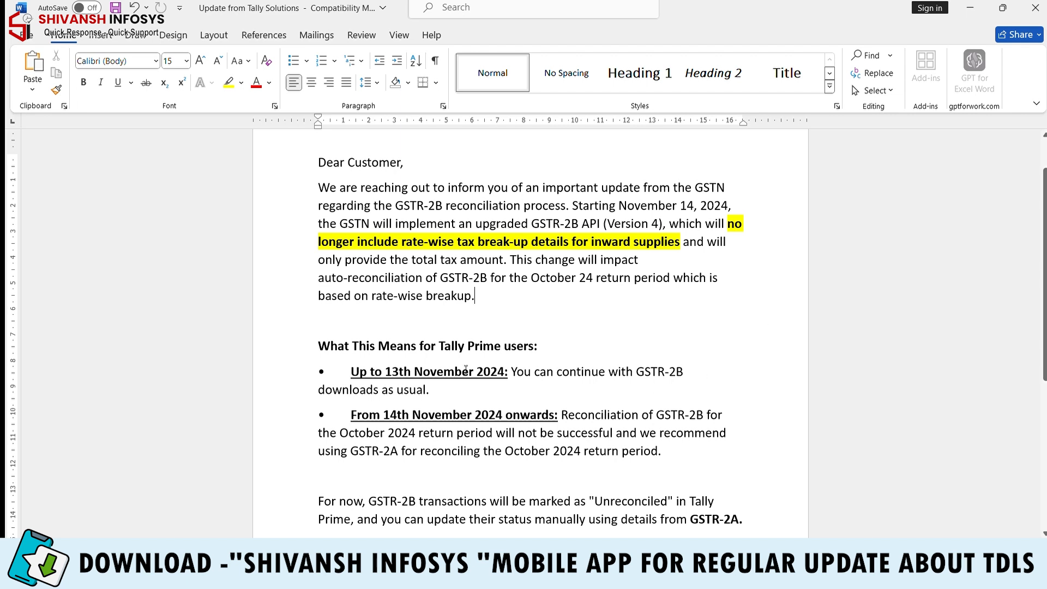
Step: Highlight the "Up to 13th November 2024" and "From 14th November 2024 onwards" headings in the customer letter while reading them
drag(352, 372, 505, 371)
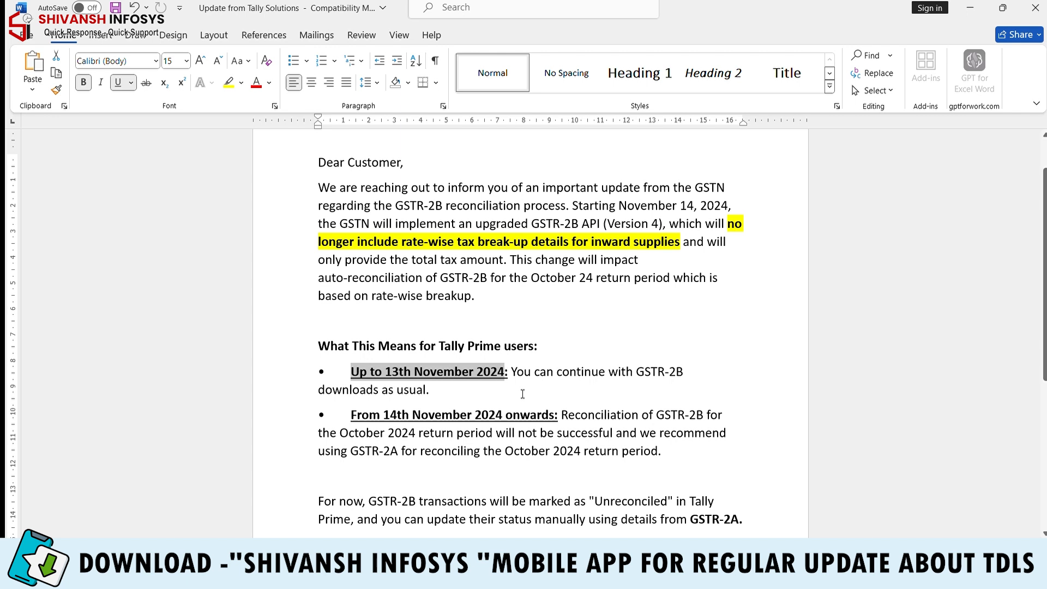
drag(347, 413, 535, 414)
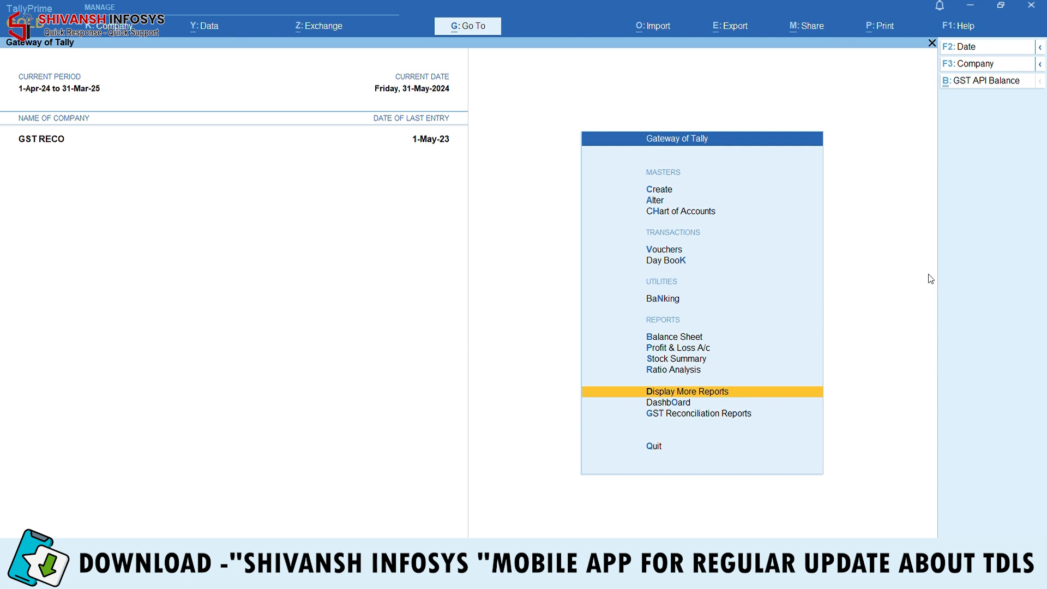
Step: Select the GST Reconciliation Reports entry in the Gateway of Tally of TallyPrime
key(Down)
key(Down)
key(Down)
key(Up)
key(Up)
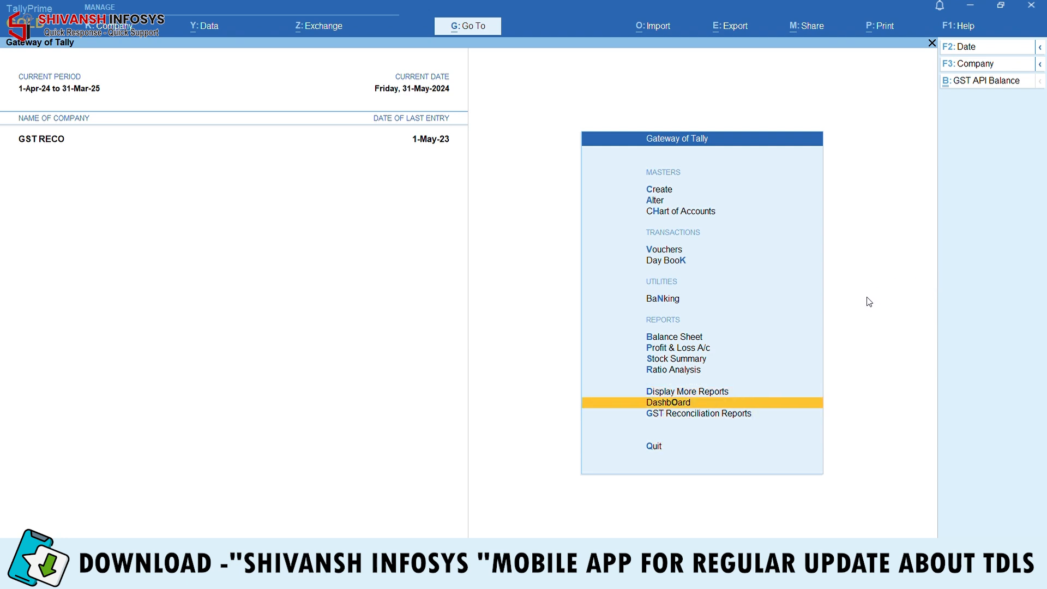
key(Down)
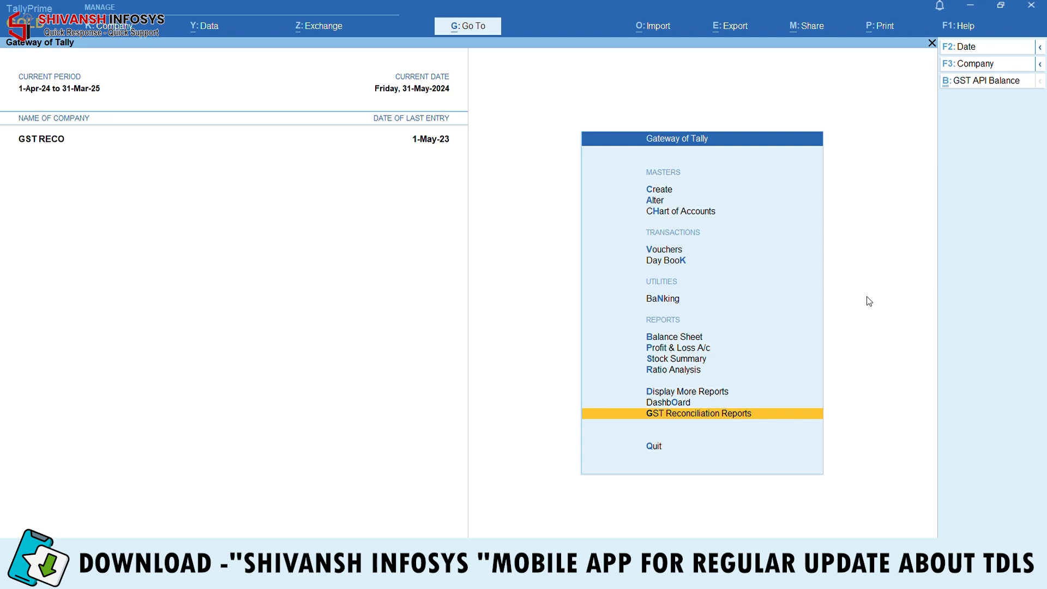
Step: Check the GSTR-2A Json/Zip File Path in the Add-On Features of TDL Management, keep D:\Shivansh Infosys\JSON\GSTR 2A\New and save the settings
click(947, 27)
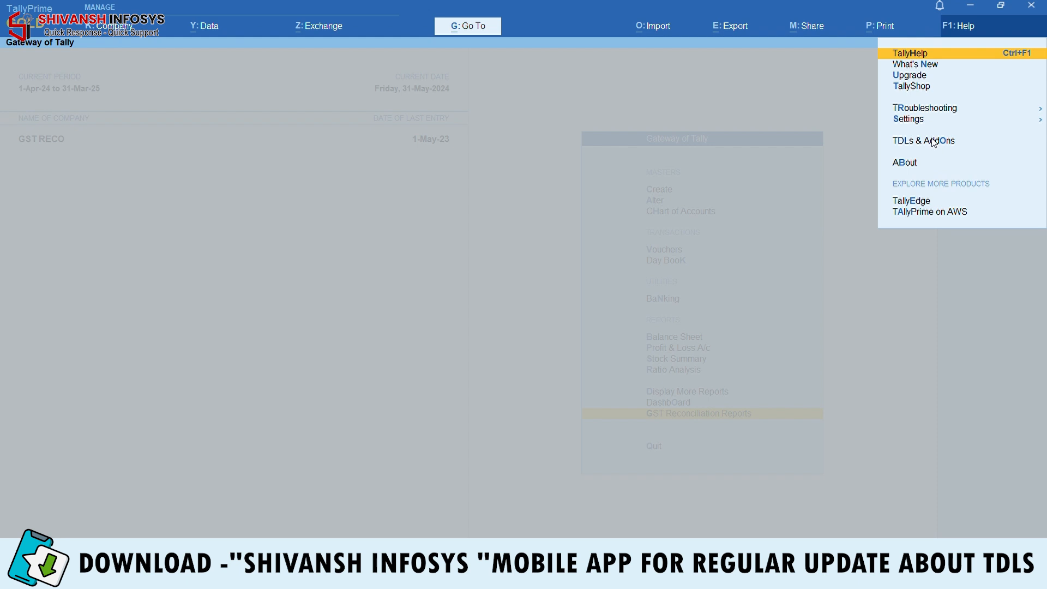
click(933, 140)
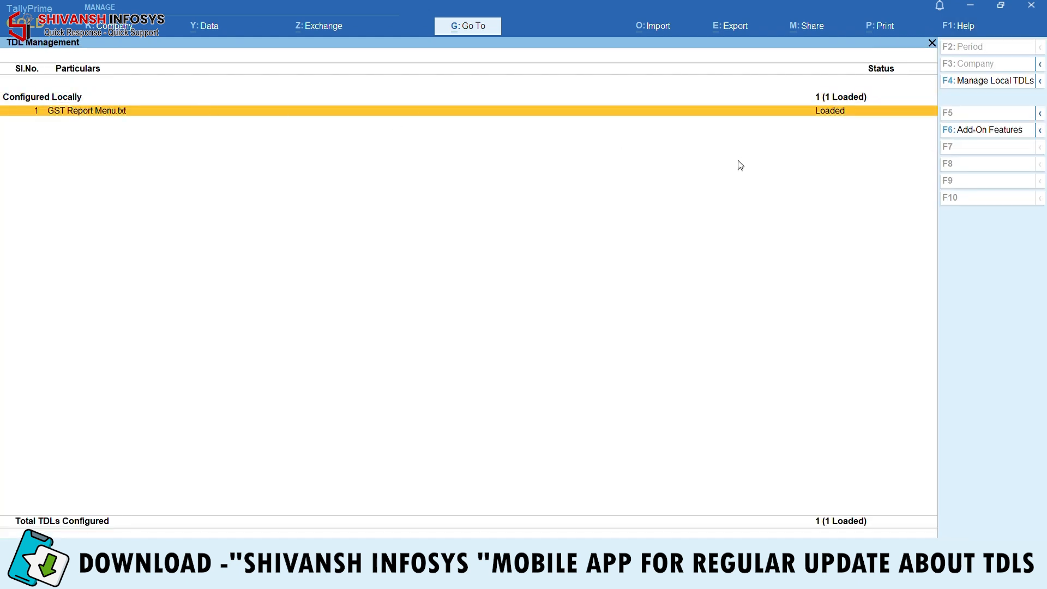
click(966, 136)
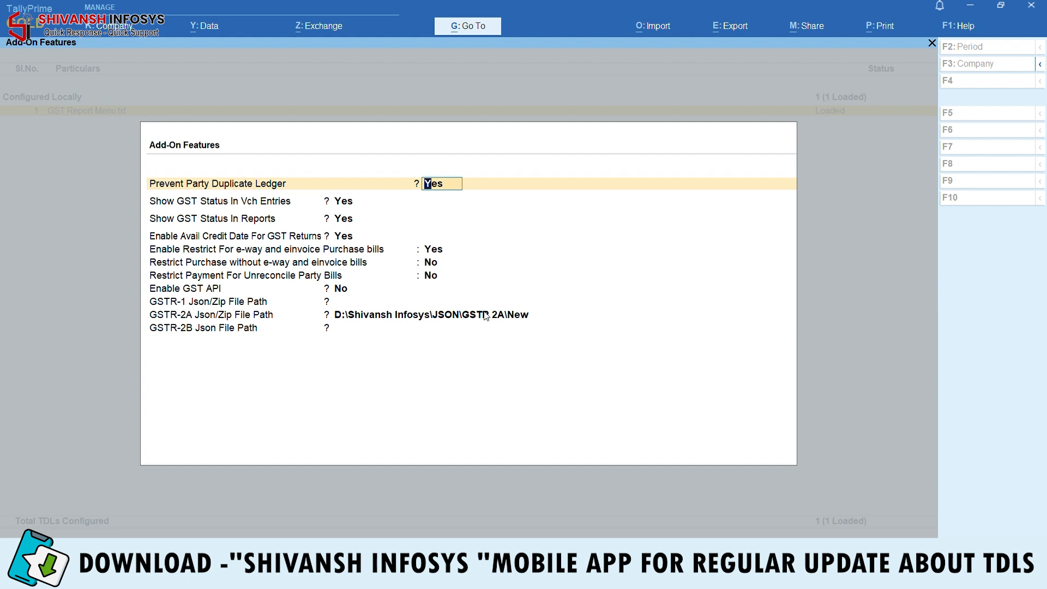
click(485, 315)
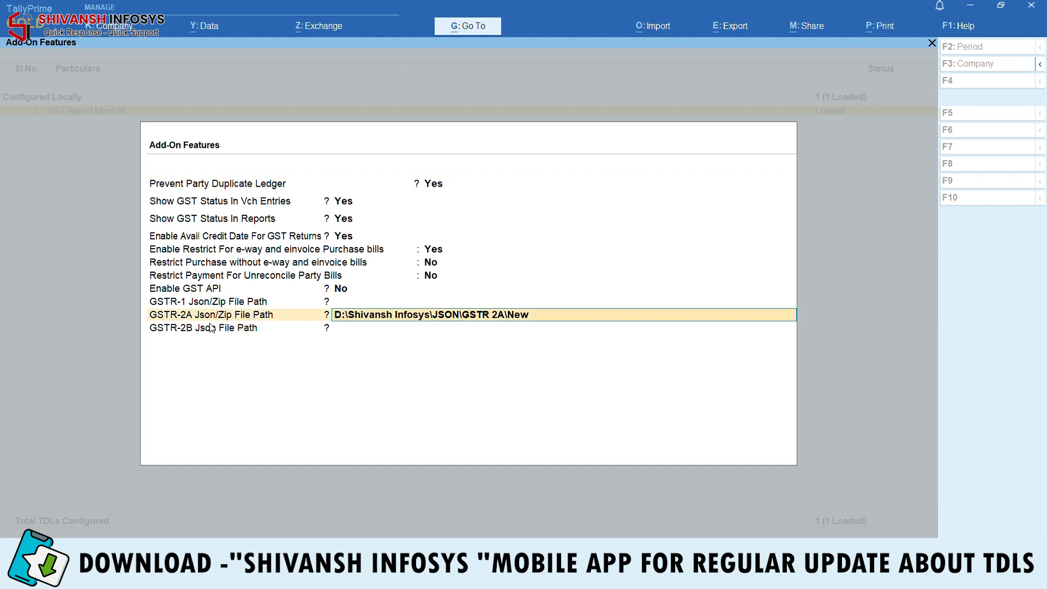
click(307, 577)
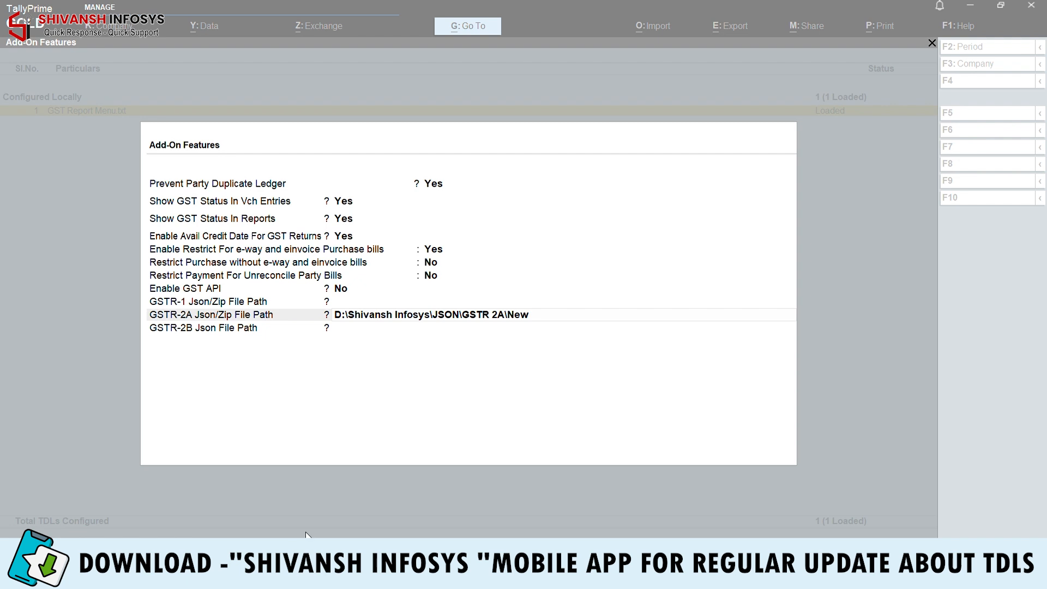
click(439, 443)
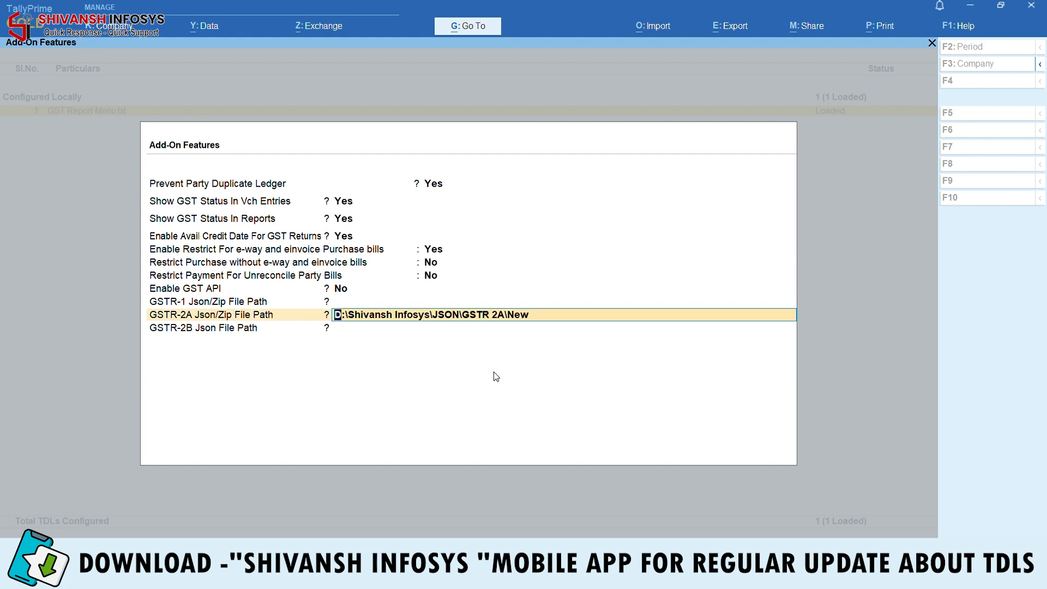
key(ctrl+a)
key(Escape)
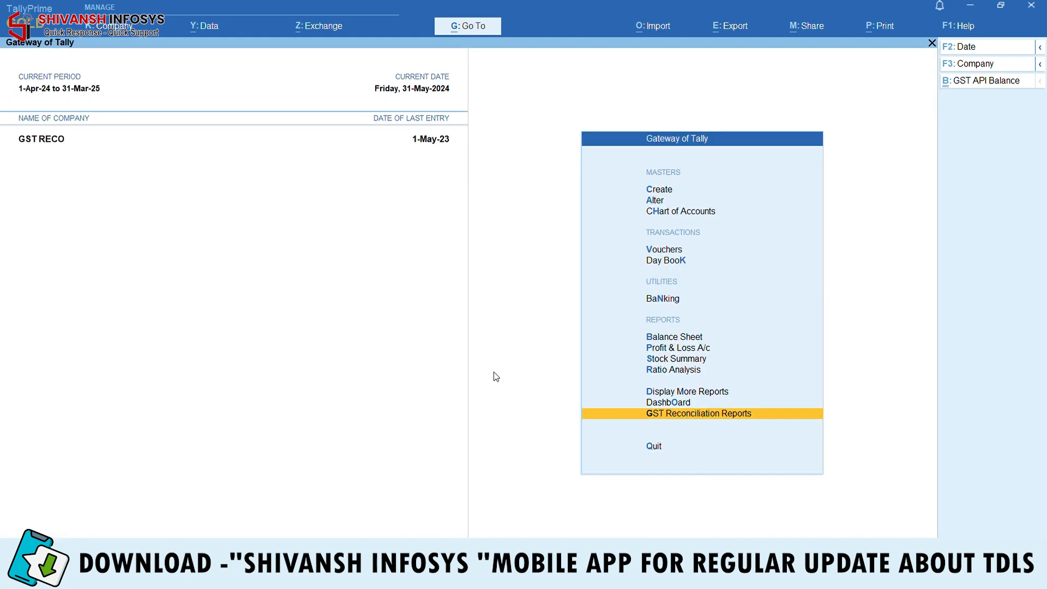
Step: Open the GSTR-2A Reconciliation Detailed report from the GST Reconciliation Reports
key(Return)
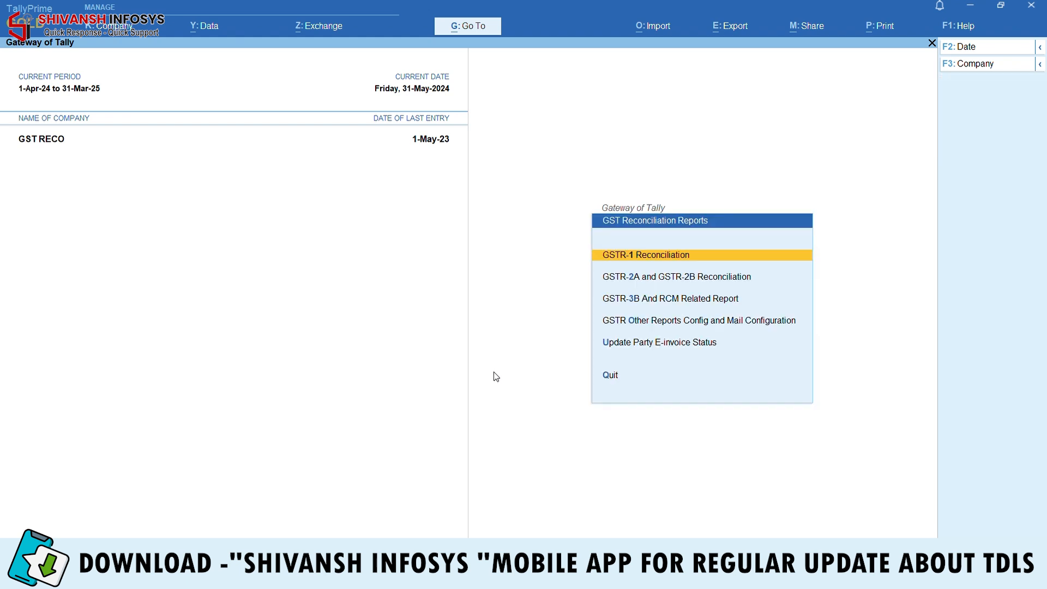
key(Down)
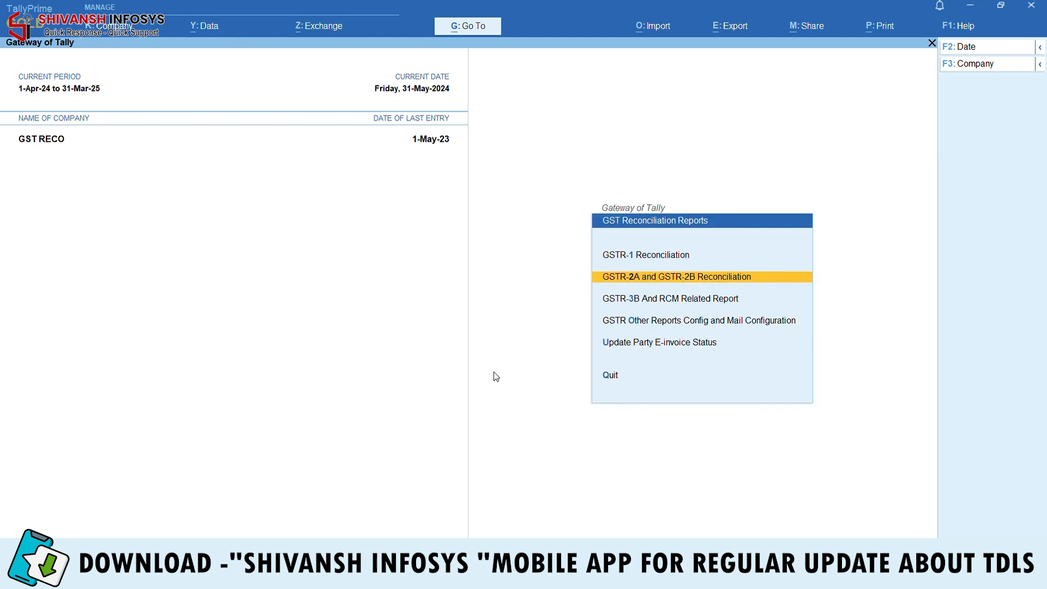
key(Return)
key(Down)
key(Down)
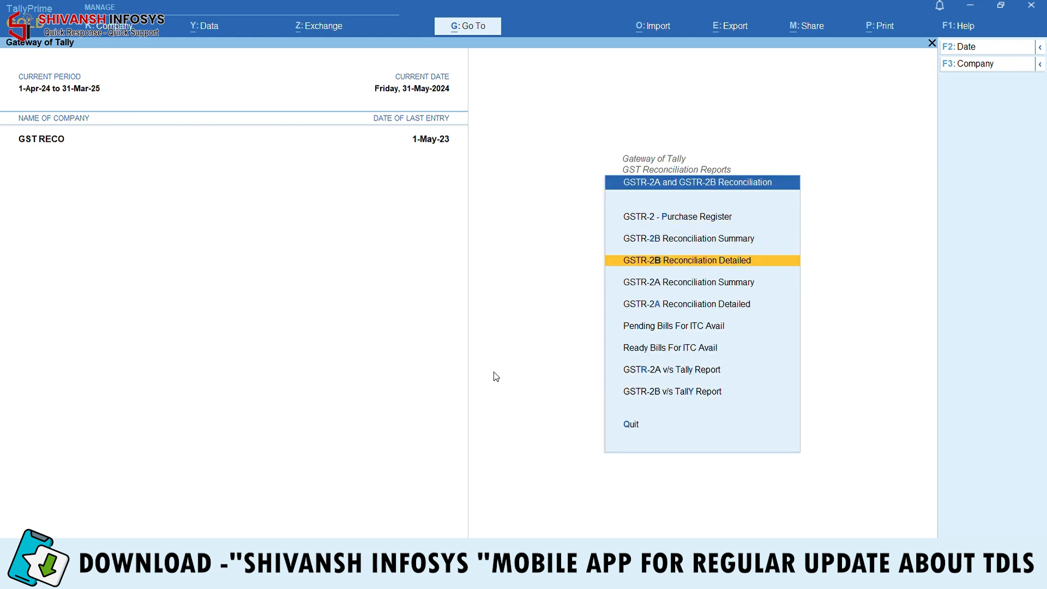
key(Down)
key(Down)
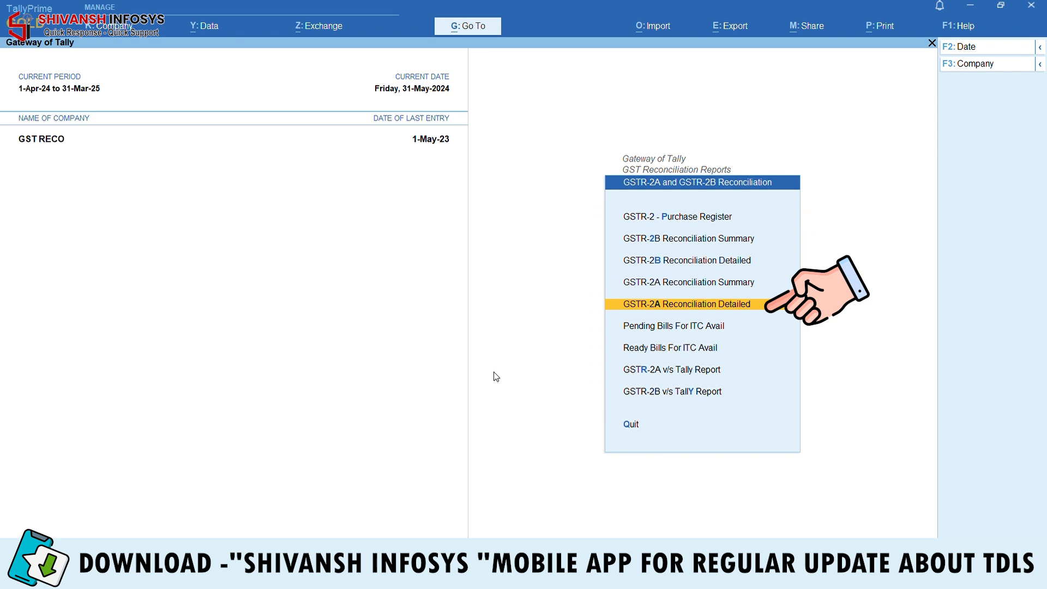
key(Return)
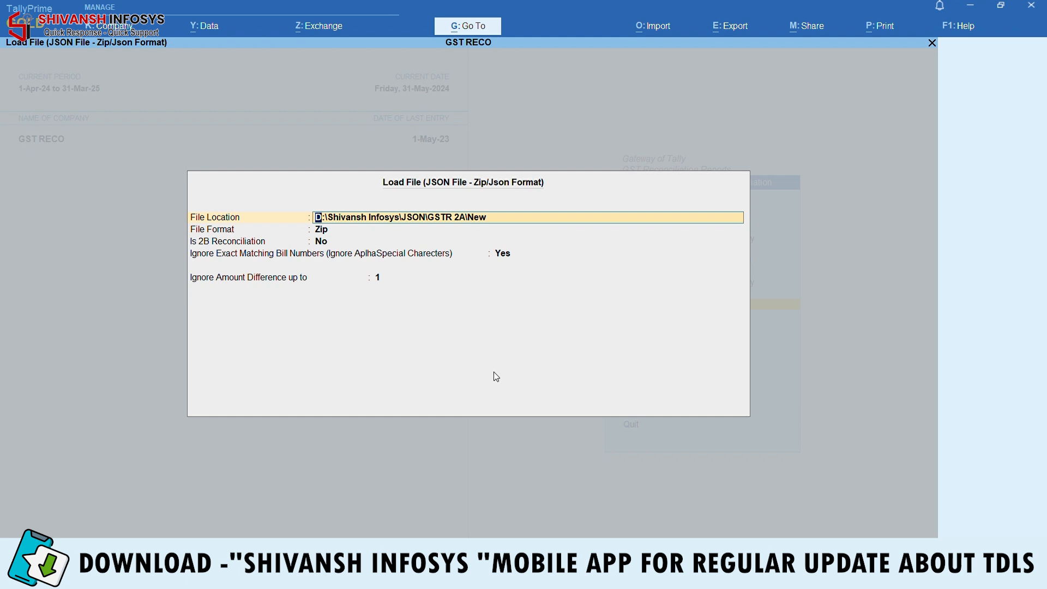
Step: Load the GSTR-2A file in Zip format with 2B reconciliation No, ignoring exact bill number matching Yes and amount difference up to 1
key(Return)
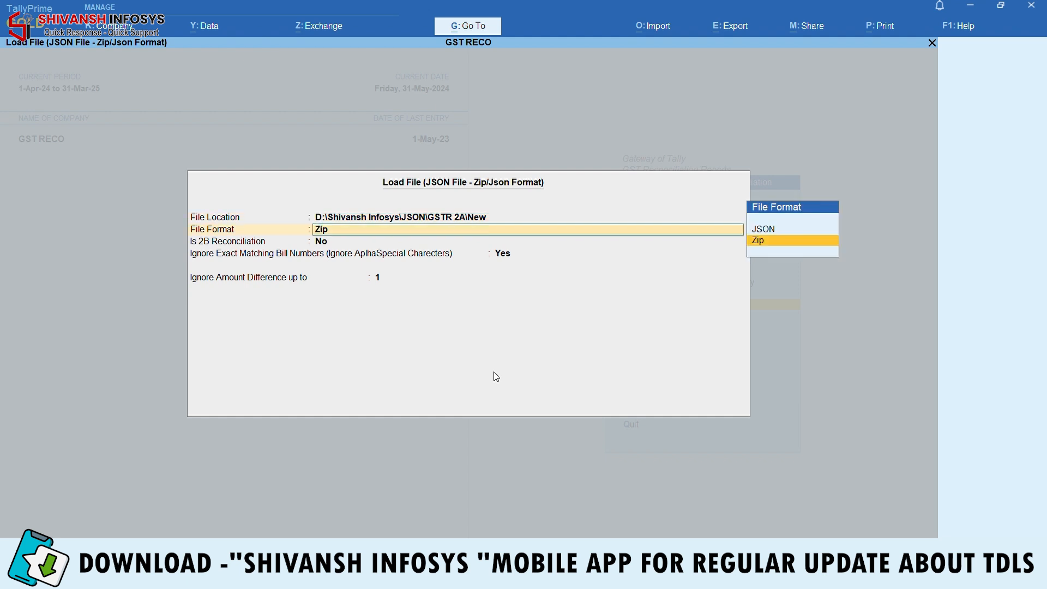
key(alt+Tab)
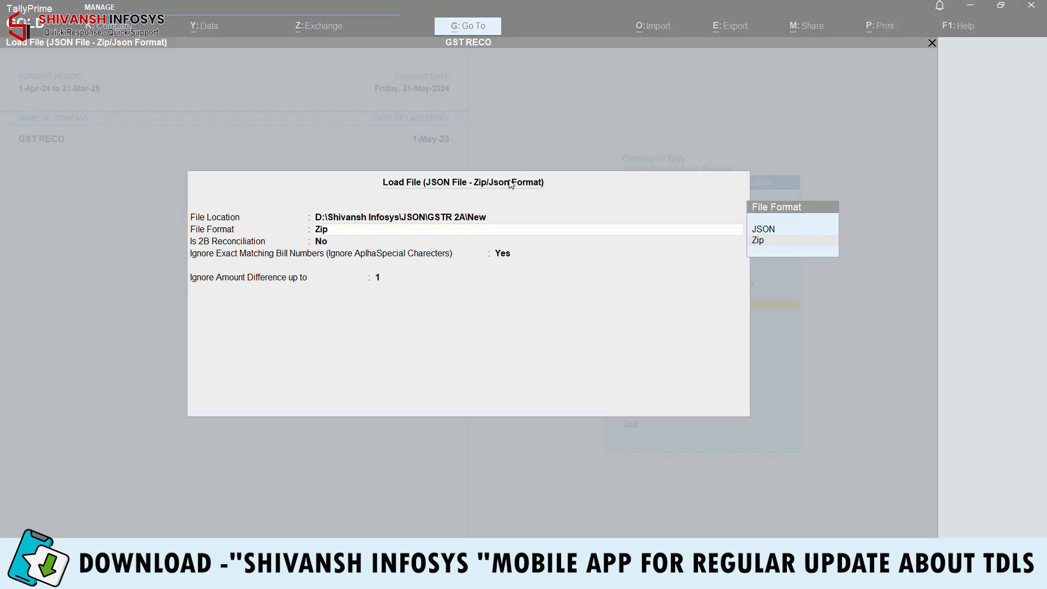
click(515, 410)
key(Return)
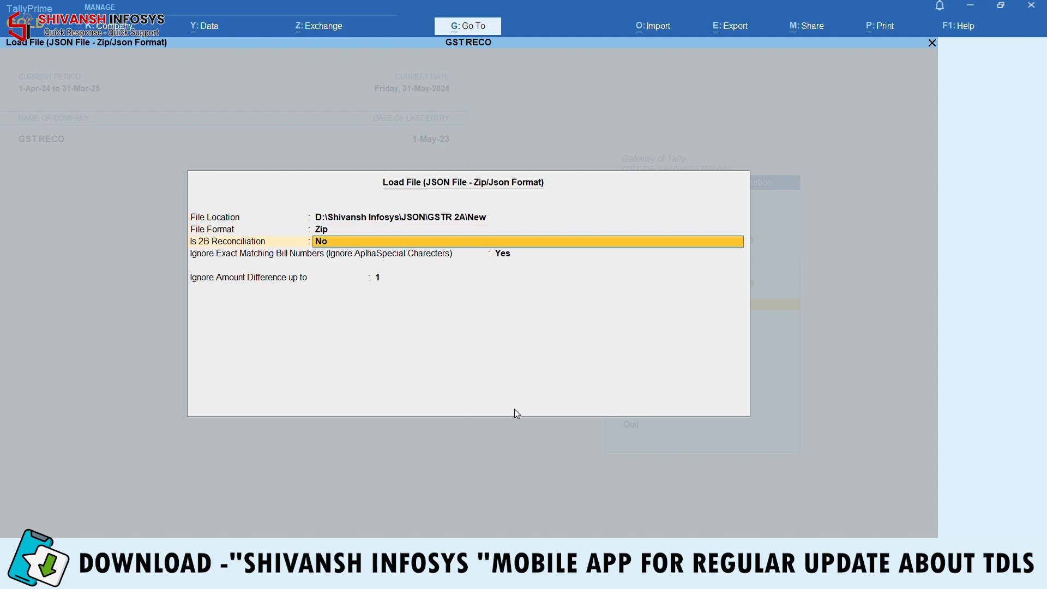
key(Return)
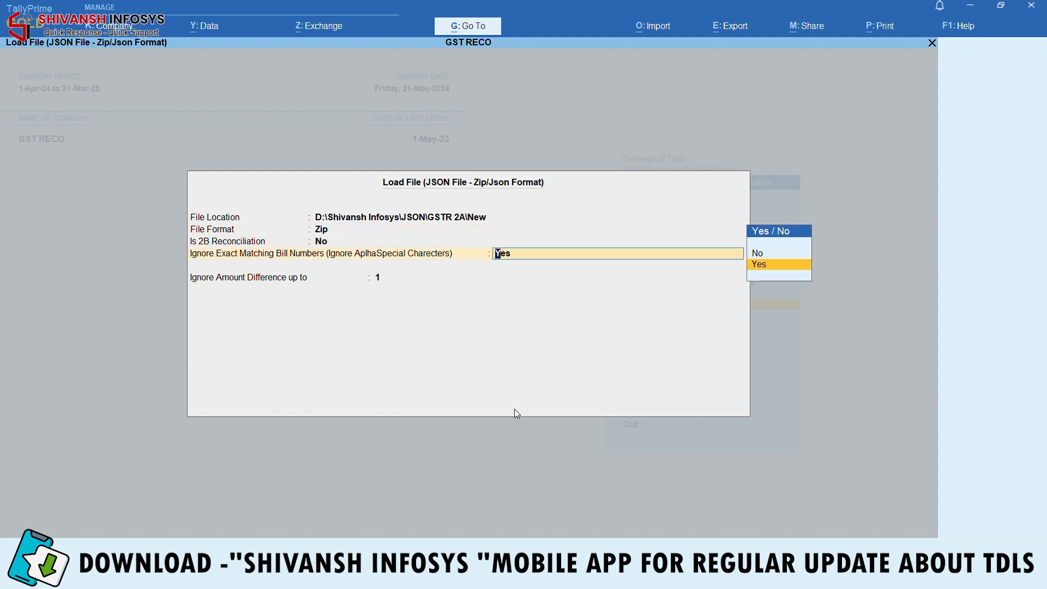
key(Return)
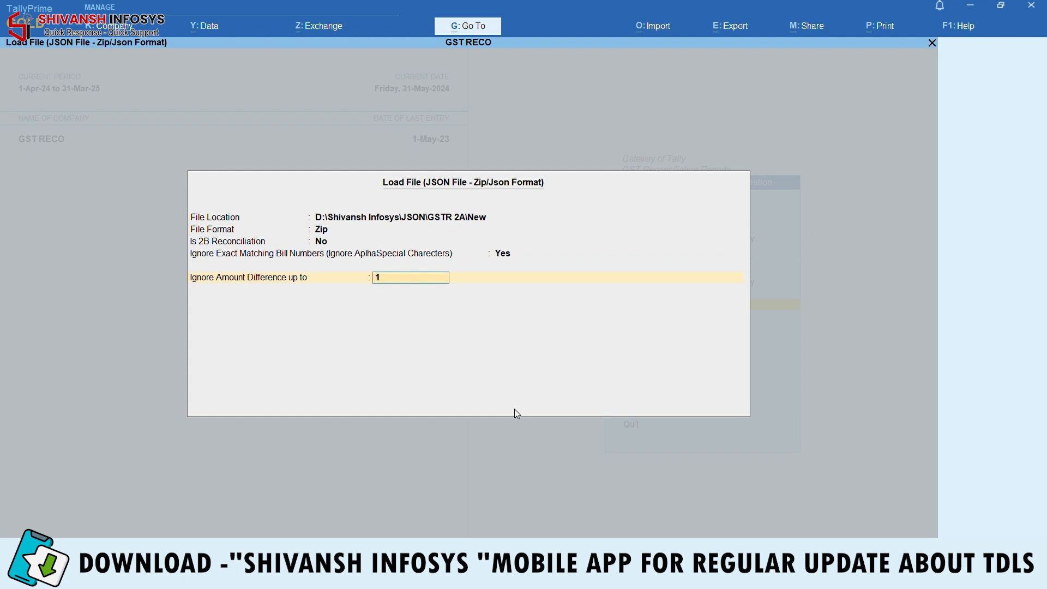
key(Return)
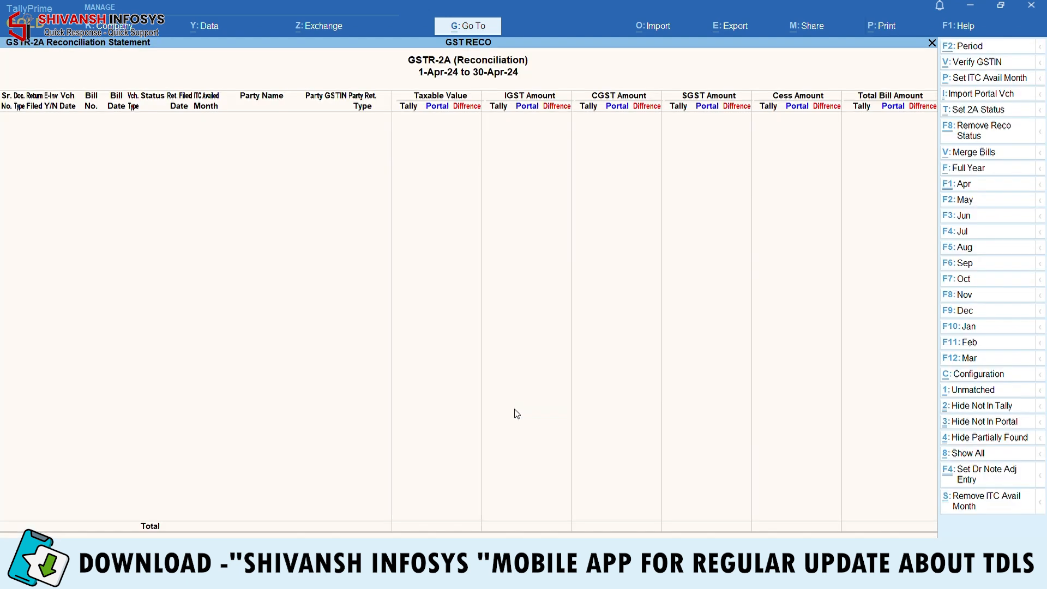
Step: Set the end date of the GSTR-2A reconciliation period to 31.3, keeping the start date 1-4-2024
key(F2)
key(Return)
text(31.3)
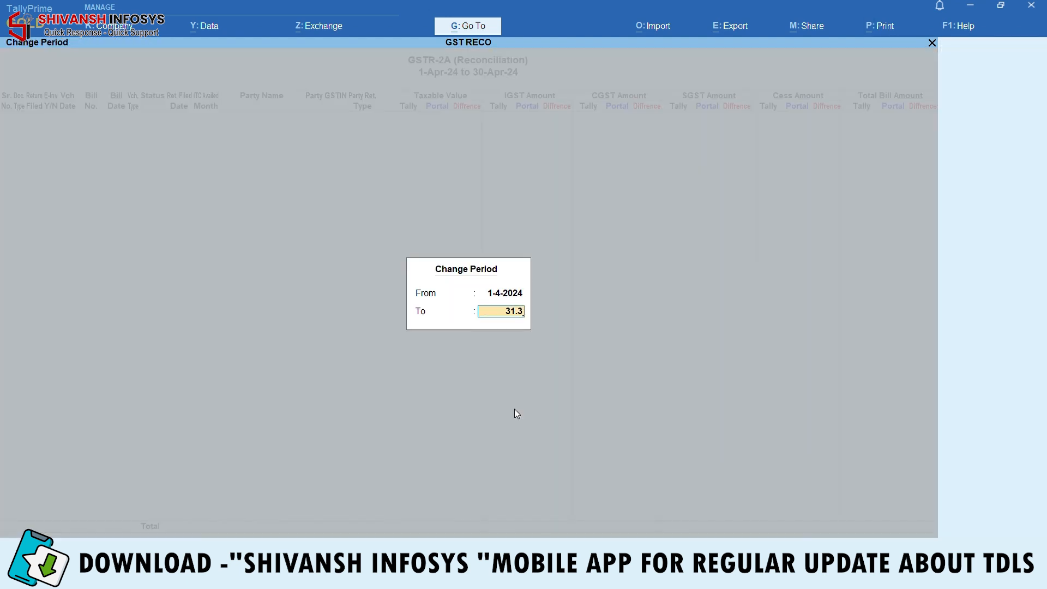
key(Return)
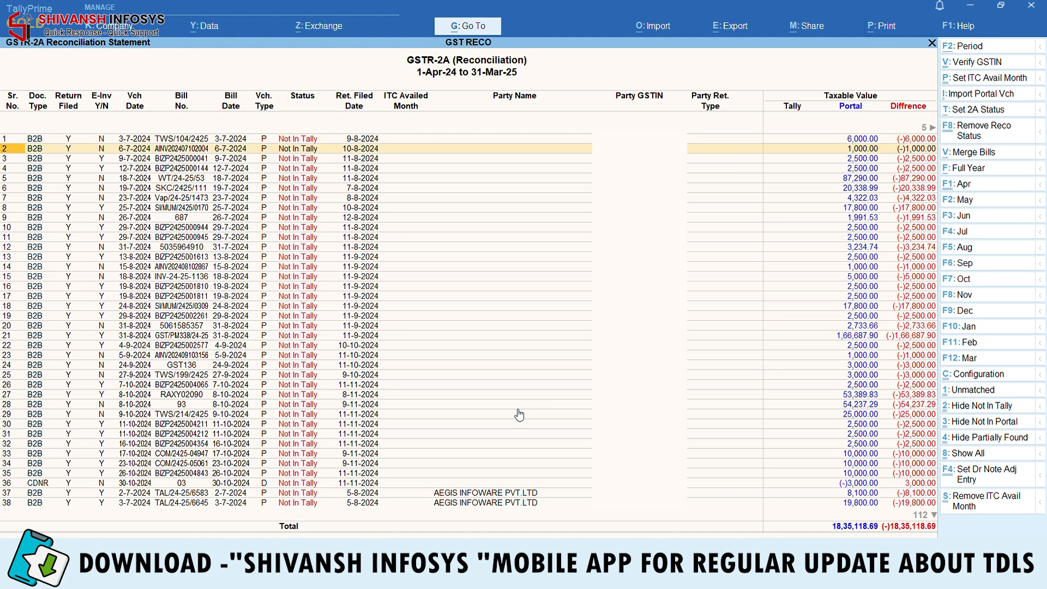
Step: Examine the bills in the GSTR-2A reconciliation statement, including their status, return filed dates, party names and portal taxable values
key(Down)
key(Up)
key(Down)
key(Down)
key(Down)
key(Down)
key(Down)
key(Down)
key(Down)
key(Down)
key(Down)
key(Down)
key(Down)
key(Down)
key(Down)
key(Down)
key(Down)
key(Down)
key(Down)
key(Down)
key(Down)
key(Down)
key(Down)
key(Down)
key(Down)
key(Down)
key(Down)
key(Down)
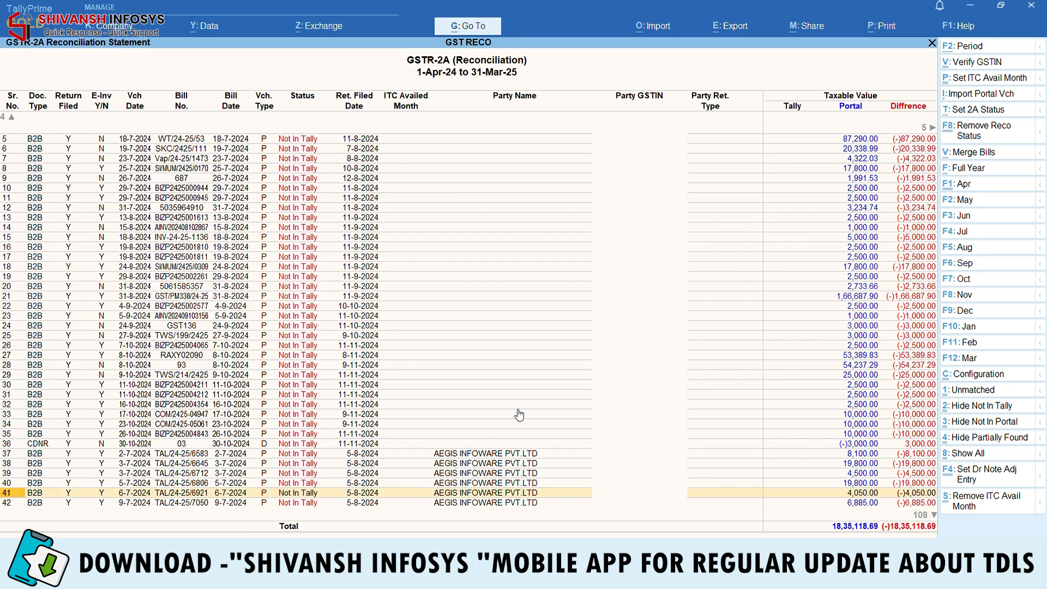
key(Down)
key(Down)
key(Down)
key(Down)
key(Down)
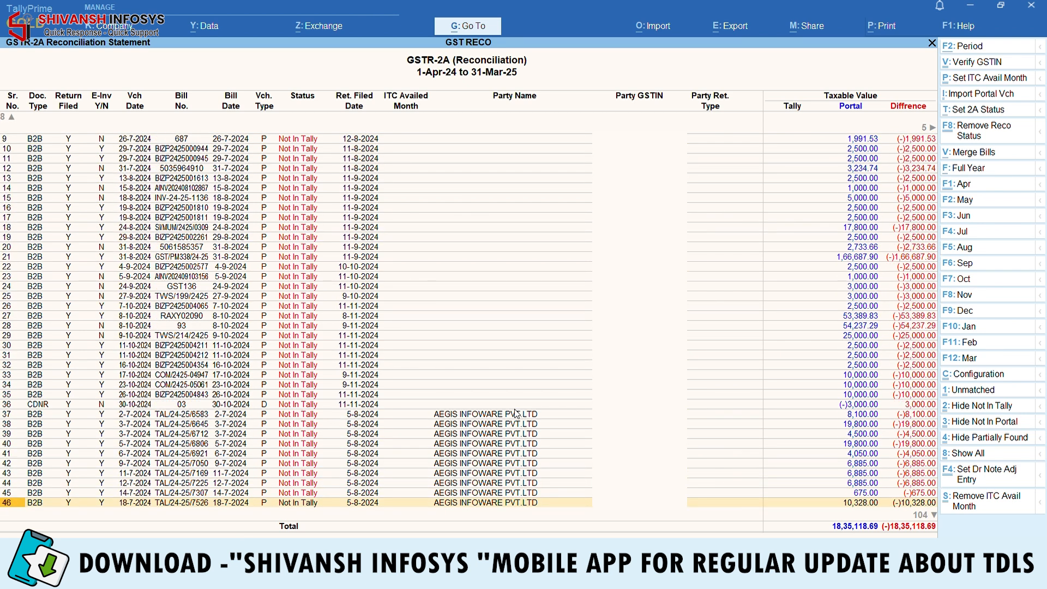
key(Up)
key(Up)
key(Up)
key(Up)
key(Up)
key(Up)
key(Up)
key(Up)
key(Up)
key(Up)
key(Up)
key(Up)
key(Up)
key(Up)
key(Up)
key(Up)
key(Up)
key(Up)
key(Up)
key(Up)
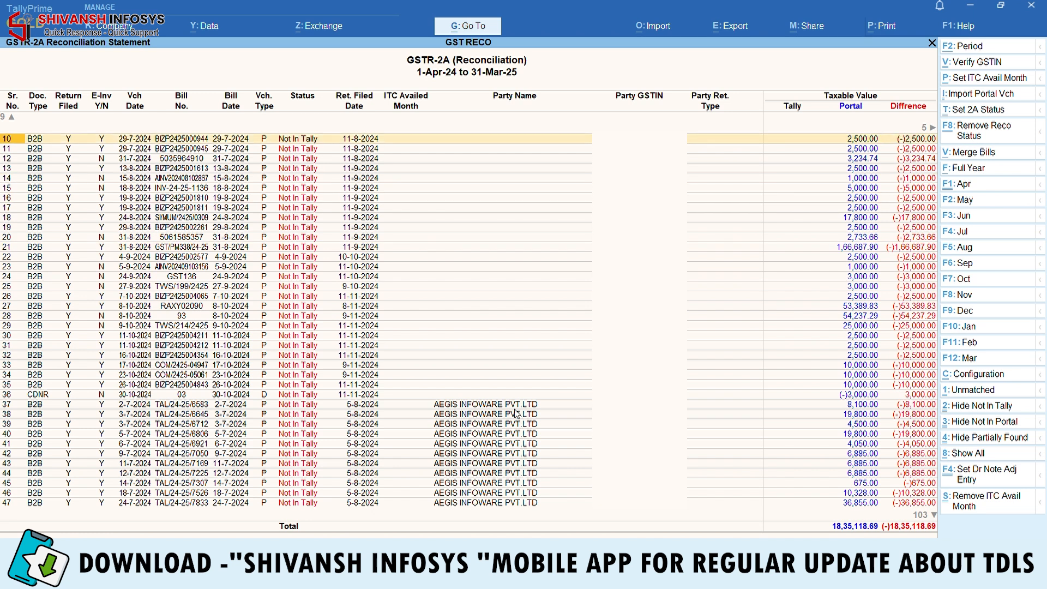
key(Up)
key(Up)
key(Up)
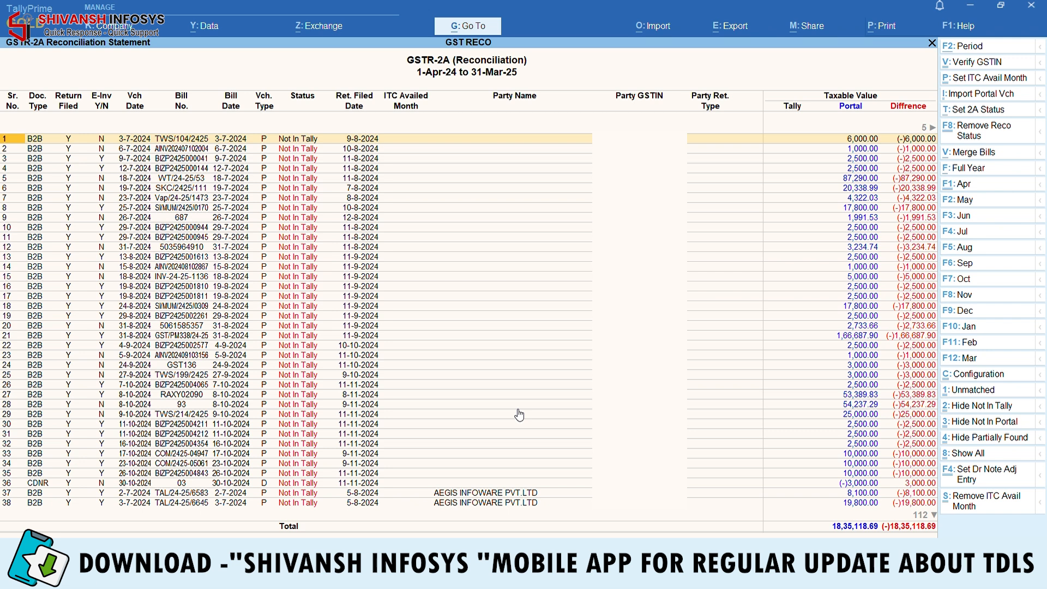
key(Down)
key(Down)
key(Down)
key(Down)
key(Down)
key(Down)
key(Down)
key(Down)
key(Down)
key(Down)
key(Down)
key(Down)
key(Down)
key(Down)
key(Down)
key(Down)
key(Down)
key(Down)
key(Down)
key(Down)
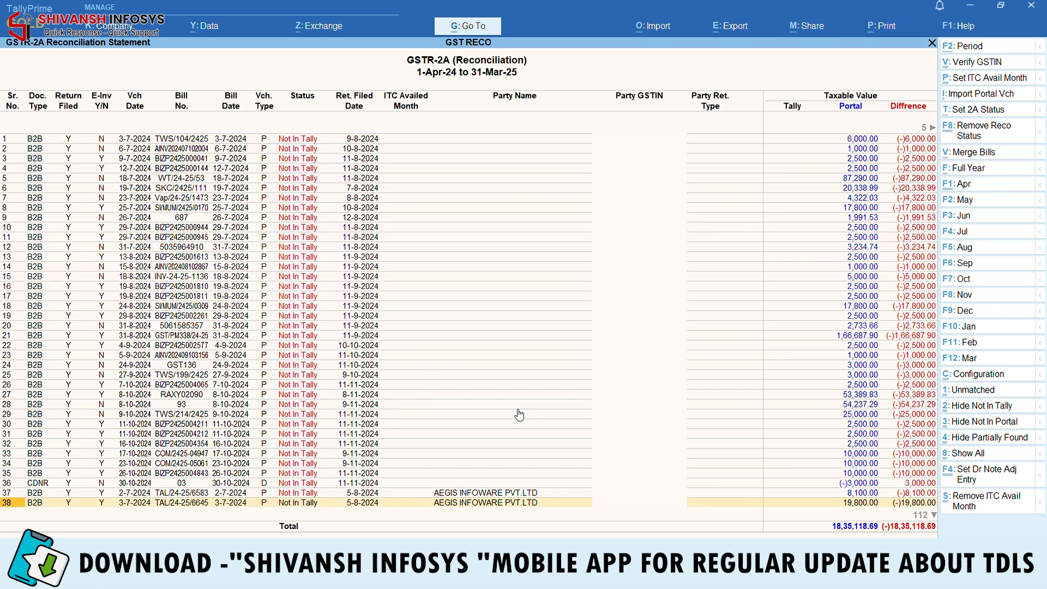
key(Down)
key(Up)
key(Up)
key(Up)
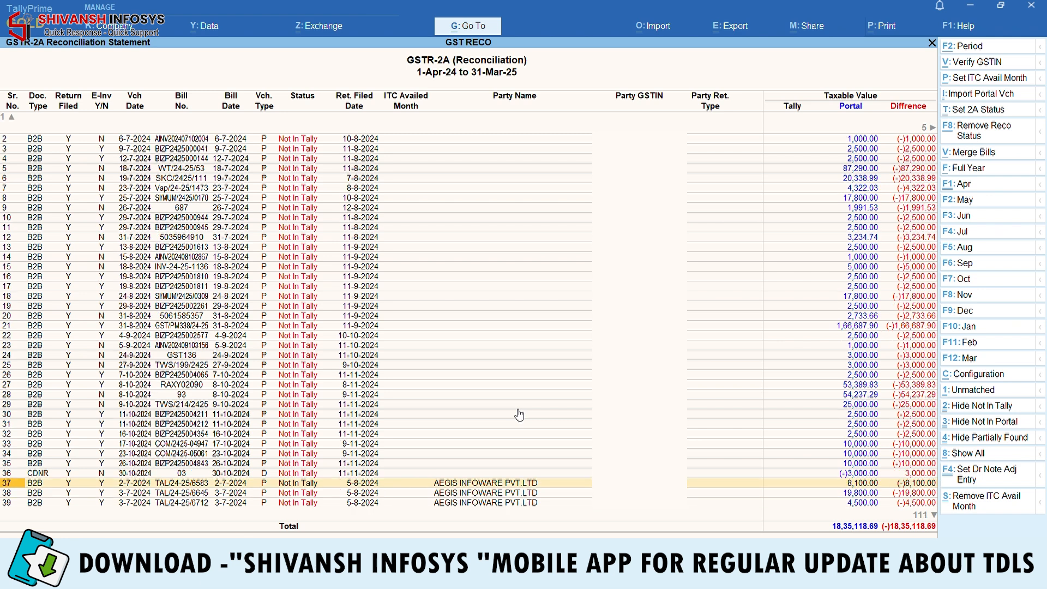
key(Down)
key(Down)
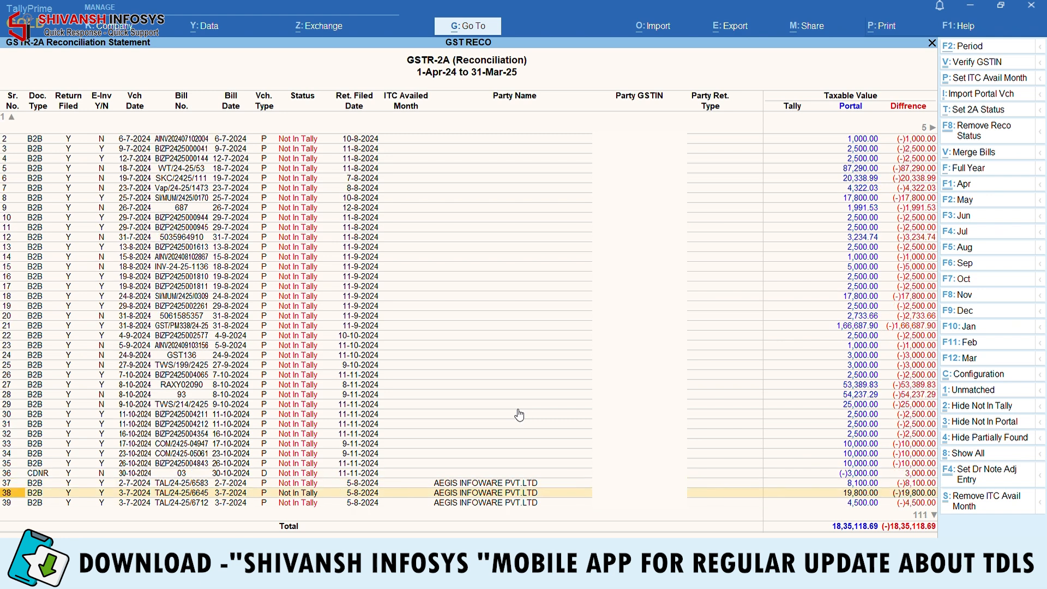
key(Down)
key(Down)
key(Down)
key(Down)
key(Down)
key(Down)
key(Down)
key(Down)
key(Down)
key(Down)
key(Down)
key(Down)
key(Down)
key(Down)
key(Down)
key(Down)
key(Down)
key(Down)
key(Down)
key(Down)
key(Down)
key(Down)
key(Down)
key(Down)
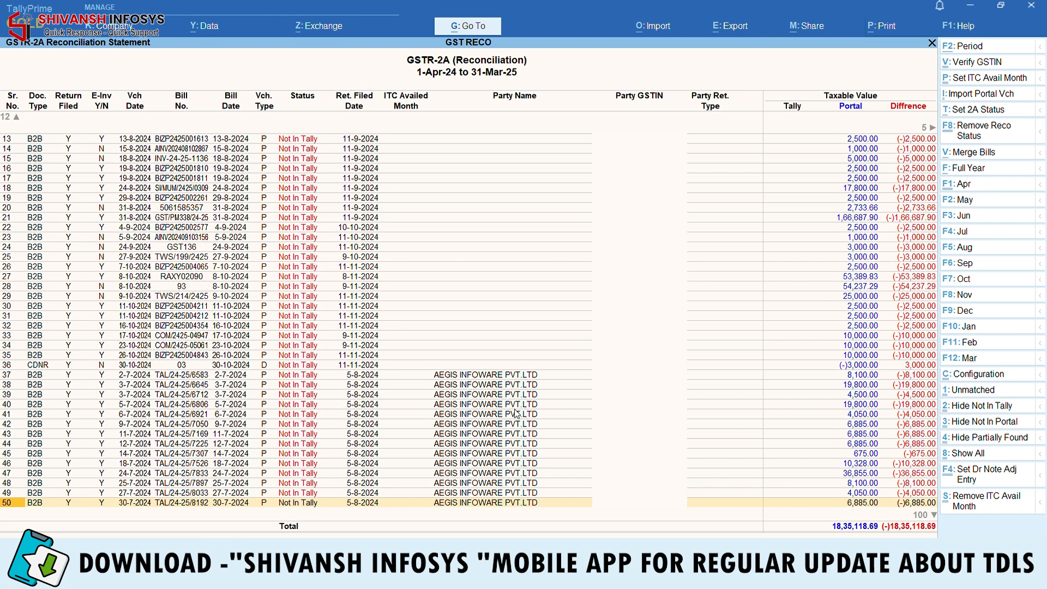
key(Down)
key(Down)
key(Down)
key(Down)
key(Down)
key(Down)
key(Down)
key(Down)
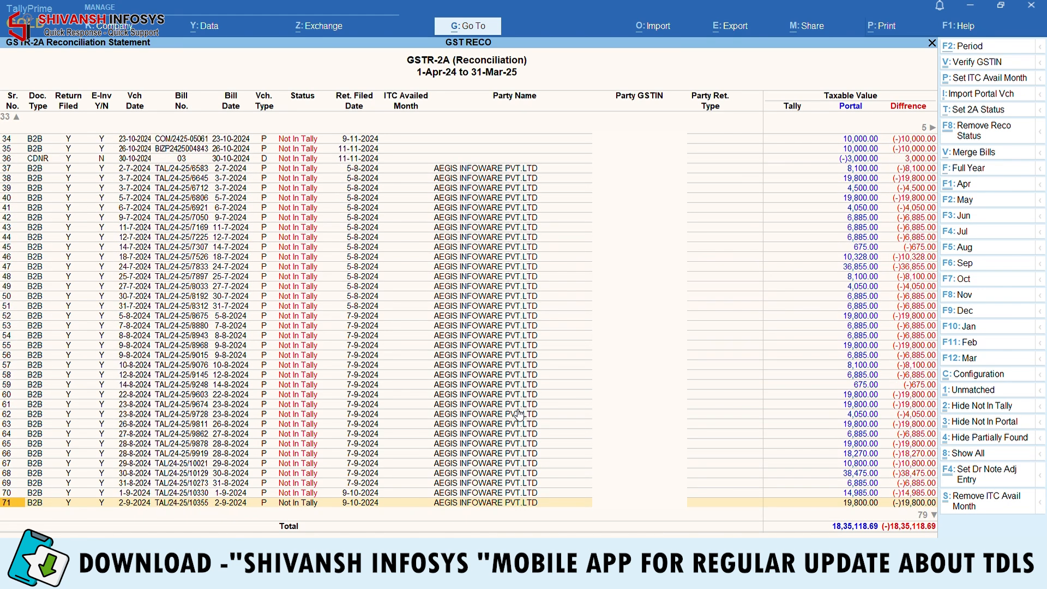
key(Down)
key(Down)
key(Down)
key(Down)
key(Down)
key(Down)
key(Down)
key(Down)
key(Down)
key(Down)
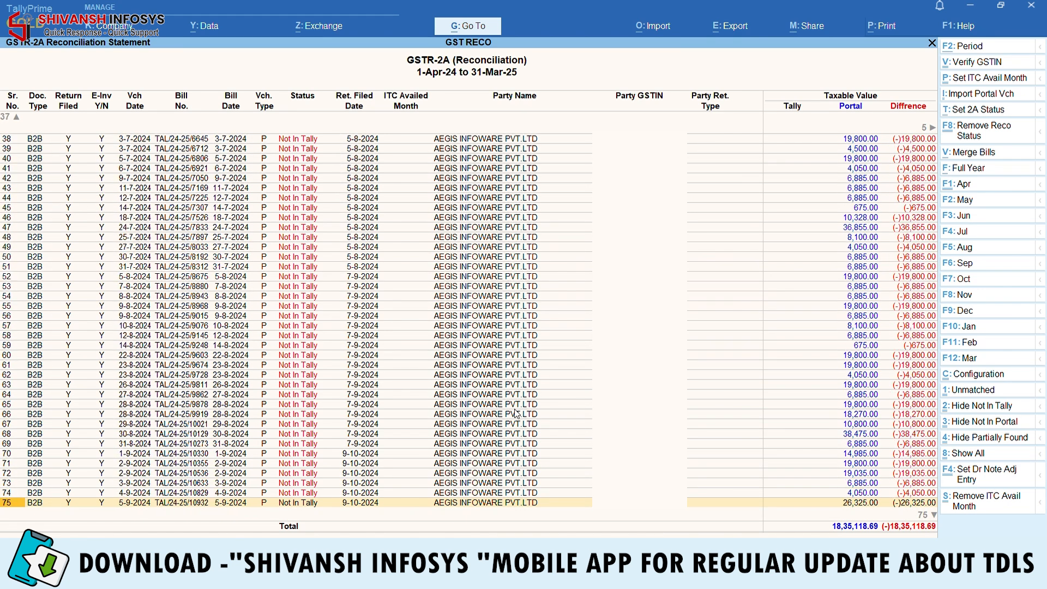
Step: Review the remaining bills through the end of the GSTR-2A reconciliation statement, checking each supplier's bill dates, return filed dates, status and taxable value differences
key(Down)
key(Down)
key(Down)
key(Down)
key(Down)
key(Down)
key(Down)
key(Down)
key(Down)
key(Down)
key(Down)
key(Down)
key(Down)
key(Down)
key(Down)
key(Down)
key(Down)
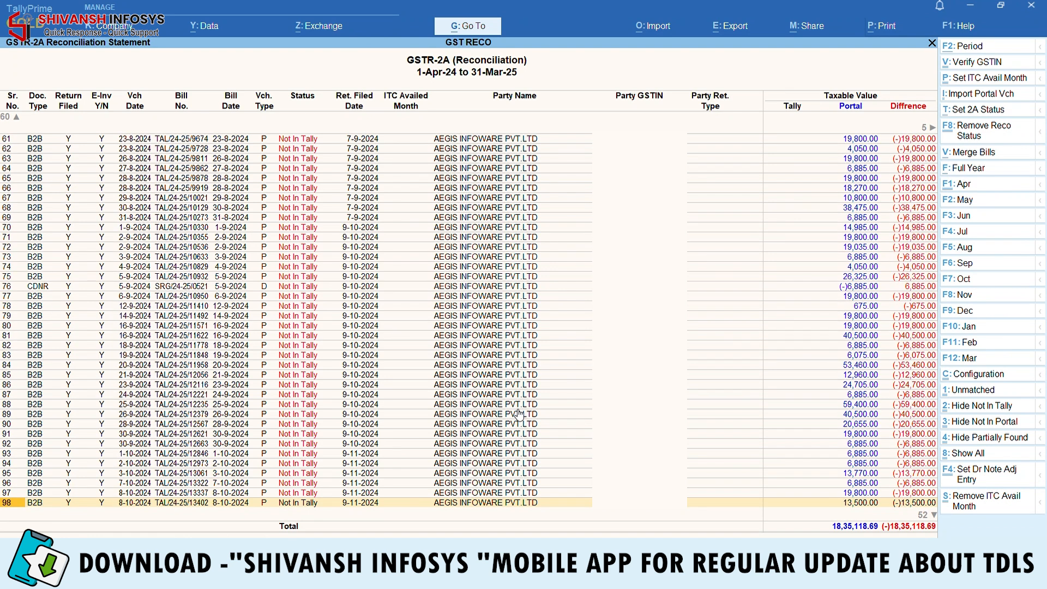
key(Down)
key(Down)
key(Down)
key(Down)
key(Down)
key(Down)
key(Down)
key(Down)
key(Down)
key(Down)
key(Down)
key(Down)
key(Down)
key(Down)
key(Down)
key(Down)
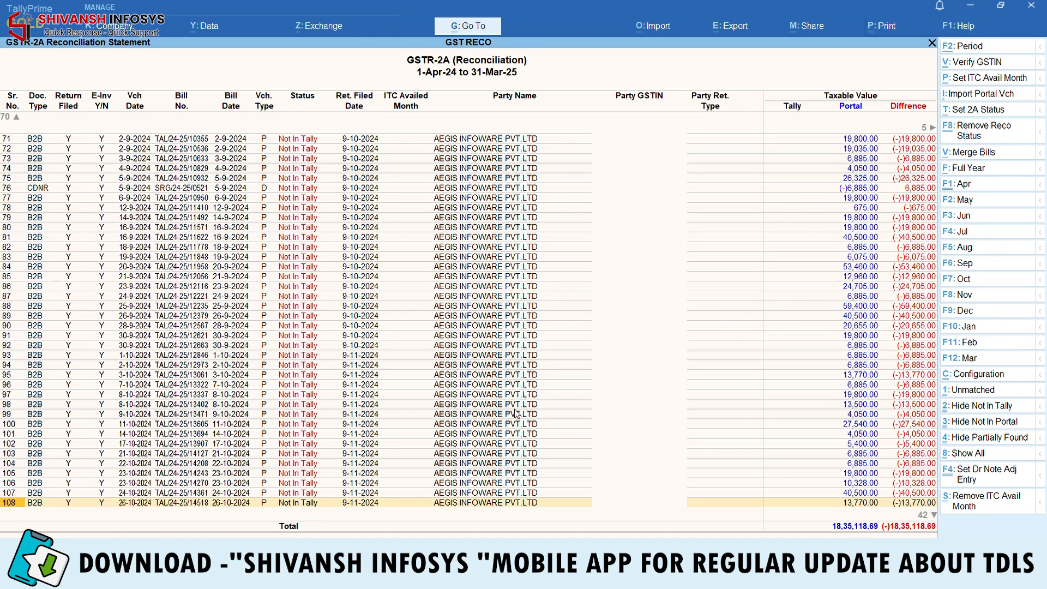
key(Down)
key(Down)
key(Down)
key(Down)
key(Down)
key(Down)
key(Down)
key(Down)
key(Down)
key(Down)
key(Down)
key(Down)
key(Down)
key(Down)
key(Down)
key(Down)
key(Down)
key(Down)
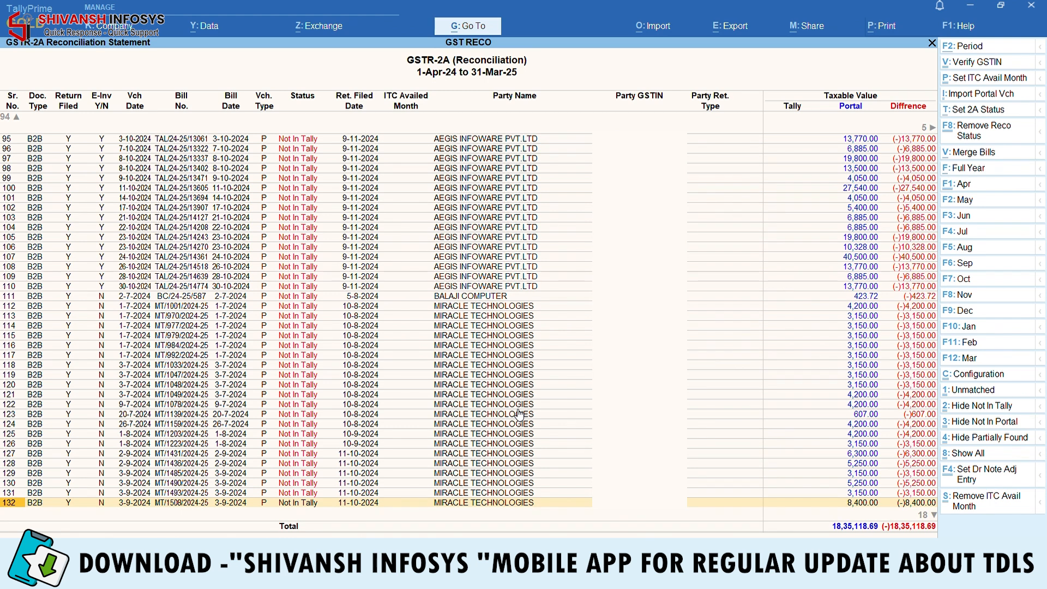
key(Up)
key(Up)
key(Up)
key(Up)
key(Up)
key(Up)
key(Up)
key(Up)
key(Up)
key(Up)
key(Up)
key(Up)
key(Up)
key(Up)
key(Up)
key(Up)
key(Up)
key(Up)
key(Up)
key(Up)
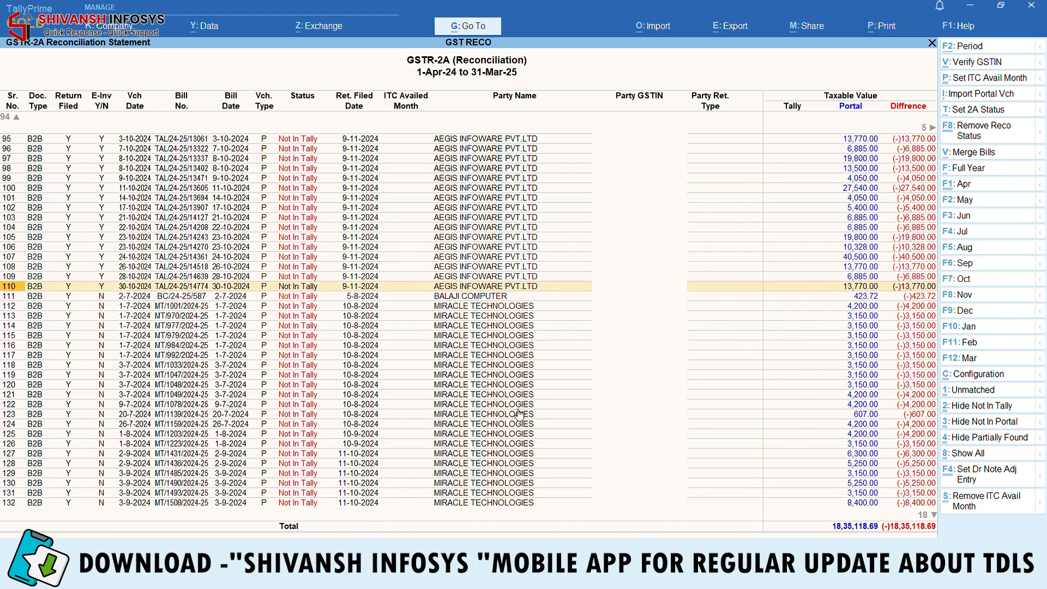
key(Up)
key(Up)
key(Up)
key(Up)
key(Up)
key(Up)
key(Up)
key(Up)
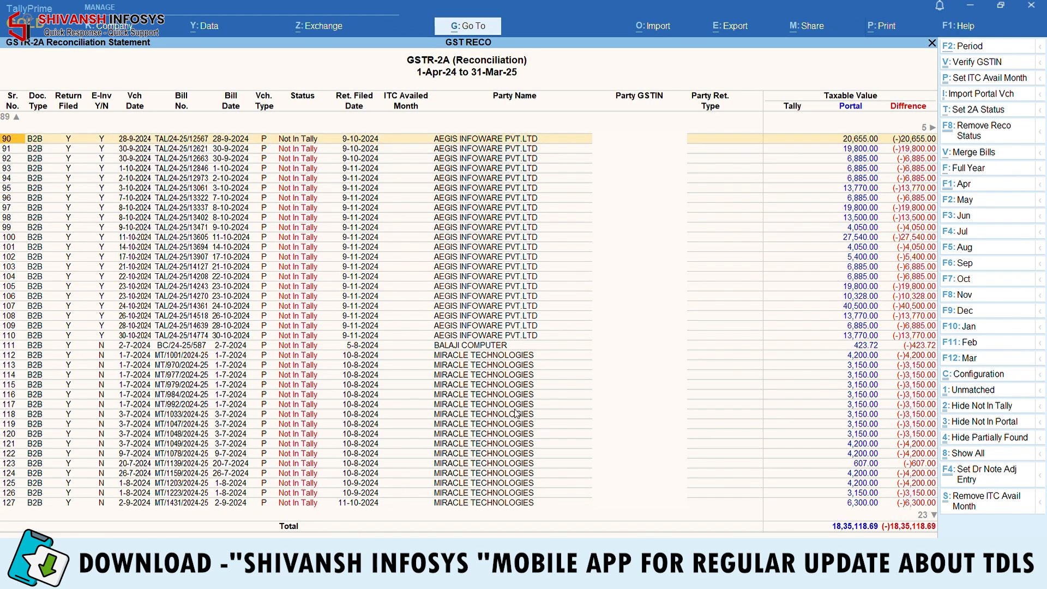
key(Down)
key(Down)
key(Down)
key(Down)
key(Down)
key(Down)
key(Down)
key(Down)
key(Down)
key(Down)
key(Down)
key(Down)
key(Down)
key(Down)
key(Down)
key(Down)
key(Down)
key(Down)
key(Down)
key(Down)
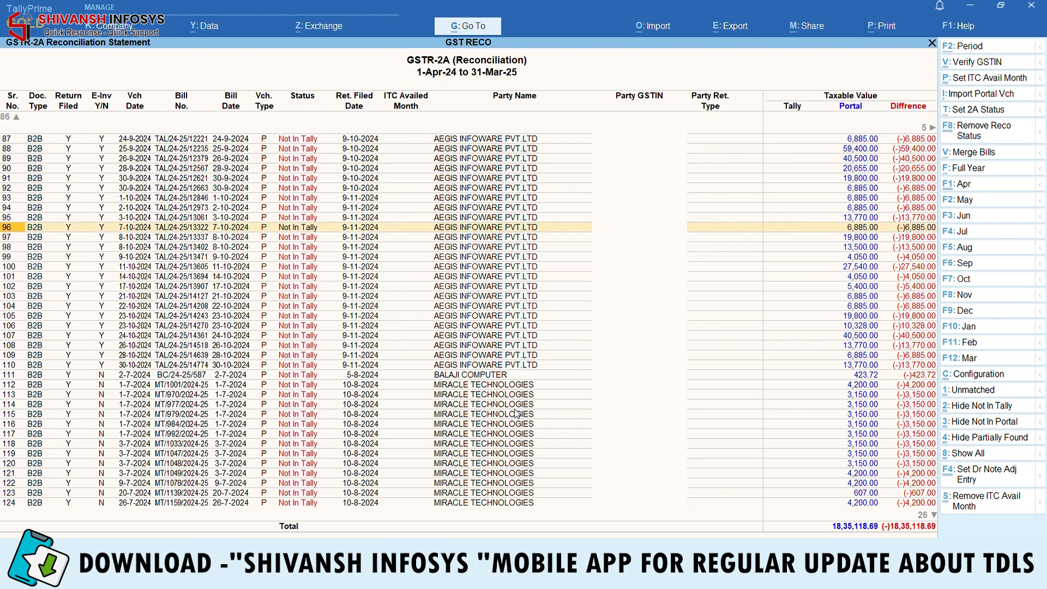
key(Down)
key(Down)
key(Down)
key(Down)
key(Down)
key(Down)
key(Down)
key(Down)
key(Down)
key(Down)
key(Down)
key(Down)
key(Down)
key(Down)
key(Down)
key(Down)
key(Down)
key(Down)
key(Down)
key(Down)
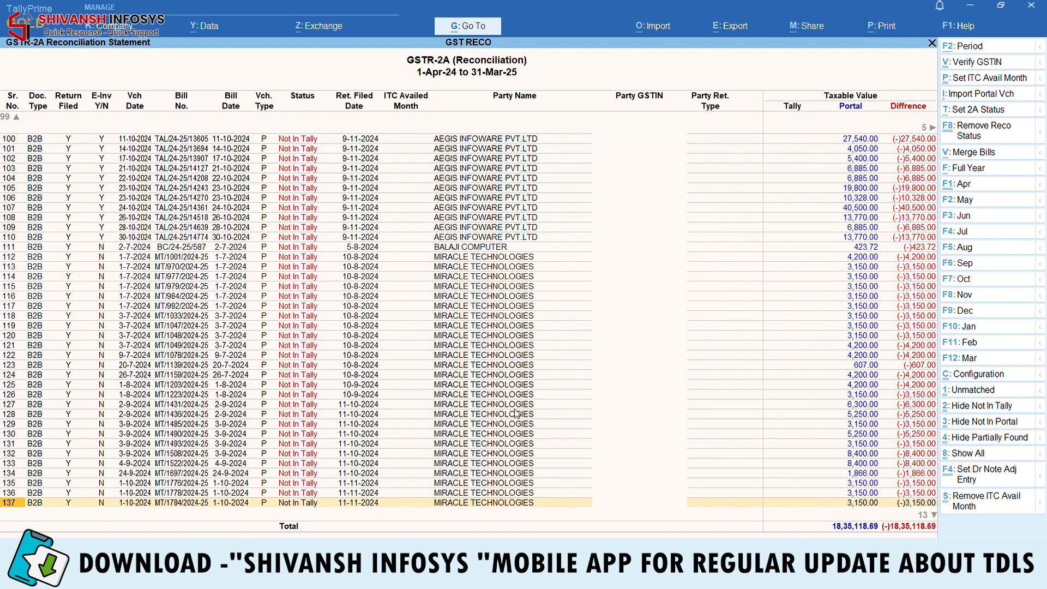
key(Down)
key(Up)
key(Up)
key(Up)
key(Up)
key(Up)
key(Up)
key(Up)
key(Up)
key(Up)
key(Up)
key(Up)
key(Up)
key(Up)
key(Up)
key(Up)
key(Up)
key(Up)
key(Up)
key(Up)
key(Up)
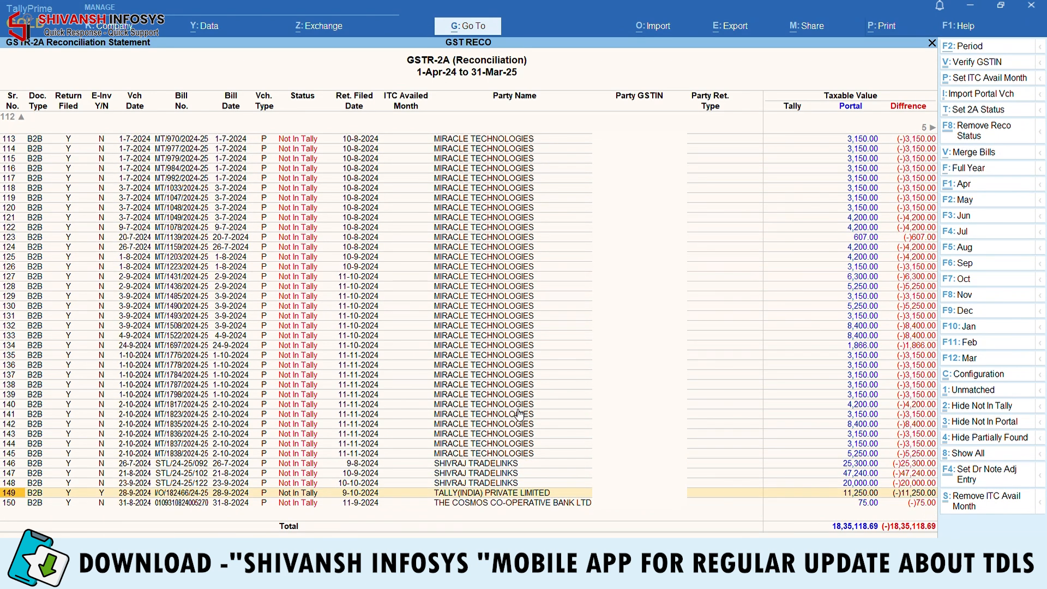
key(Up)
key(Up)
key(Up)
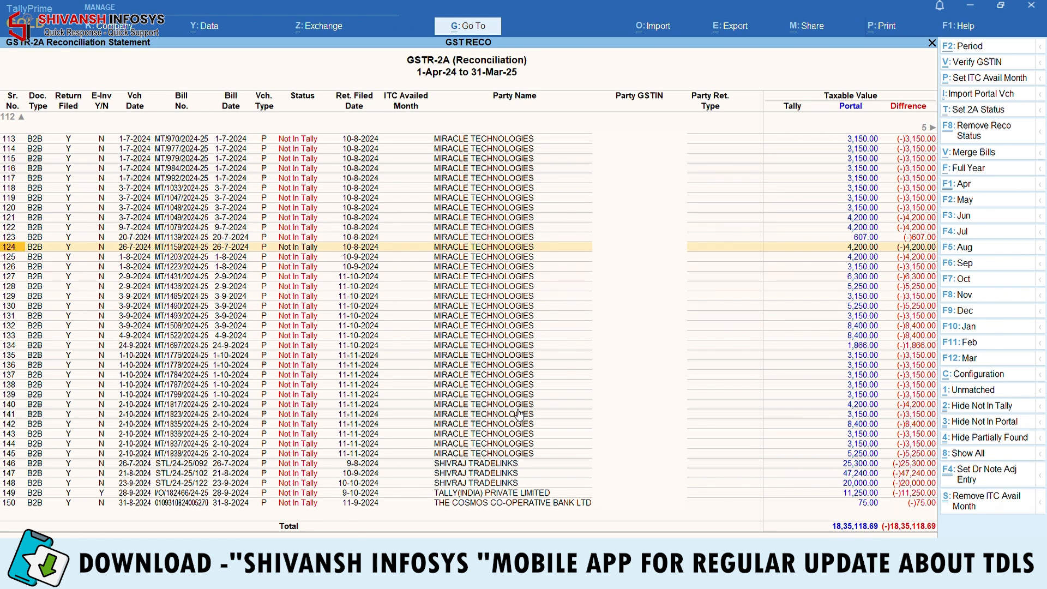
Step: Examine the portal voucher entry form of Miracle Technologies' bill in row 145, with inventory No, and close it without posting
key(Down)
key(Down)
key(Down)
key(Down)
key(Down)
key(Down)
key(Down)
key(Down)
key(Down)
key(Down)
key(Down)
key(Down)
key(Down)
key(Down)
key(Down)
key(Down)
key(Down)
key(Down)
key(Down)
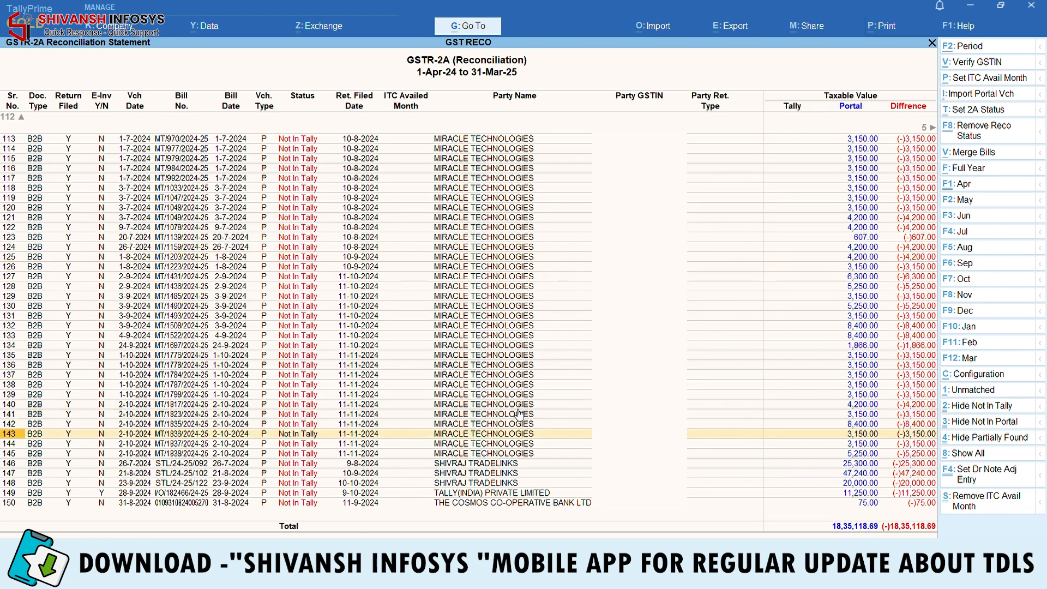
key(Down)
key(Down)
key(Return)
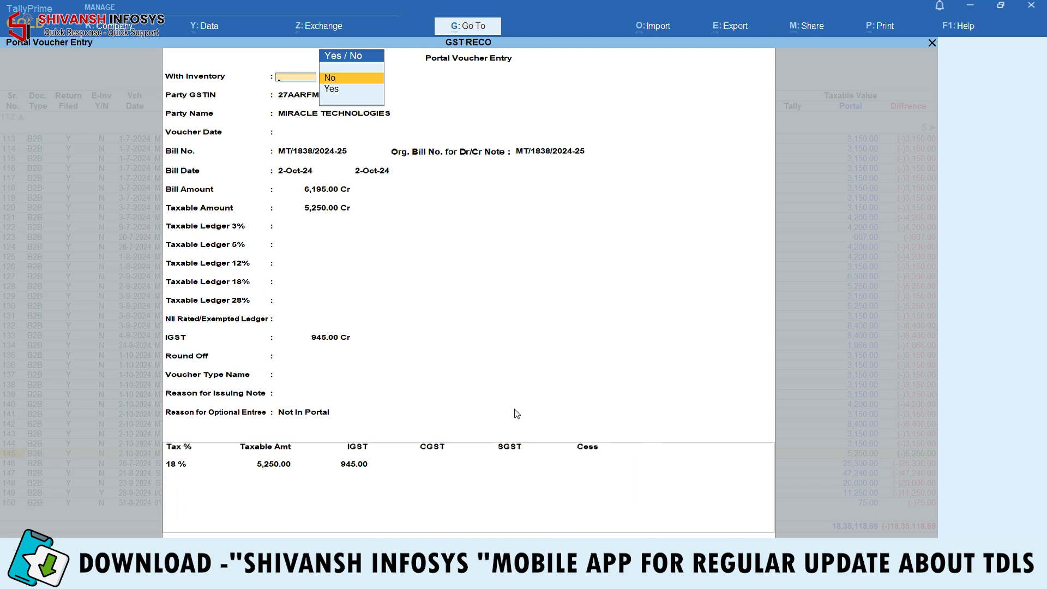
key(Return)
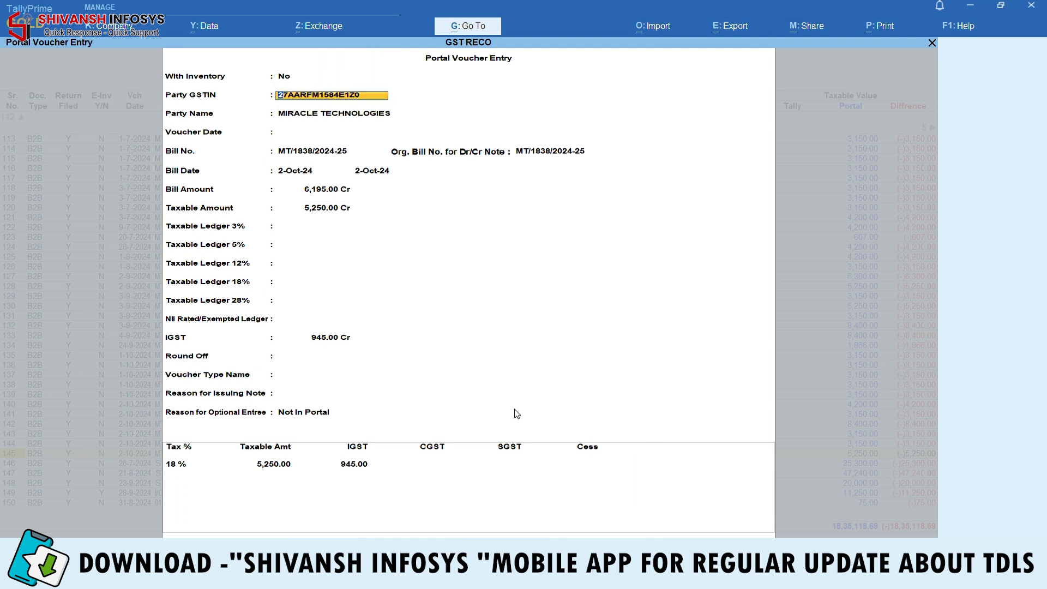
key(Escape)
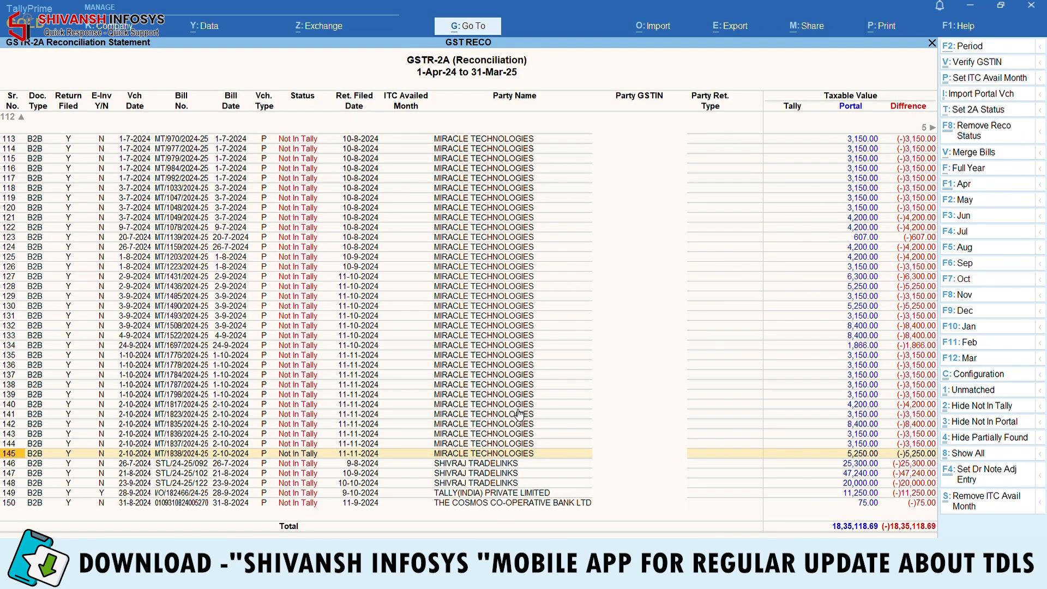
Step: Mark the bills in rows 145, 146 and 149 from Miracle Technologies, Shivraj Tradelinks and Tally(India) Private Limited
key(space)
key(space)
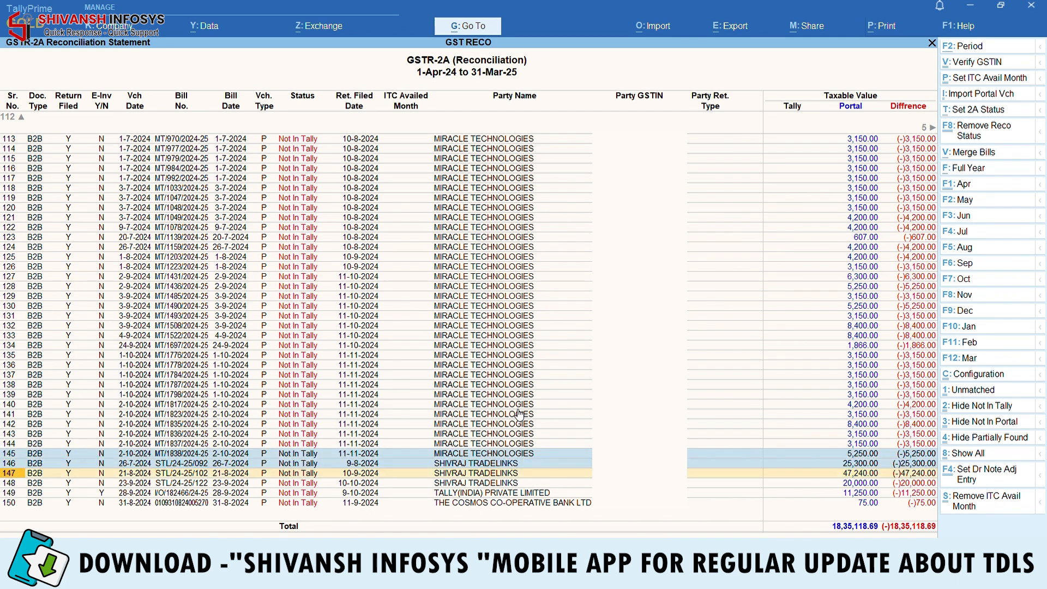
key(Down)
key(Down)
key(space)
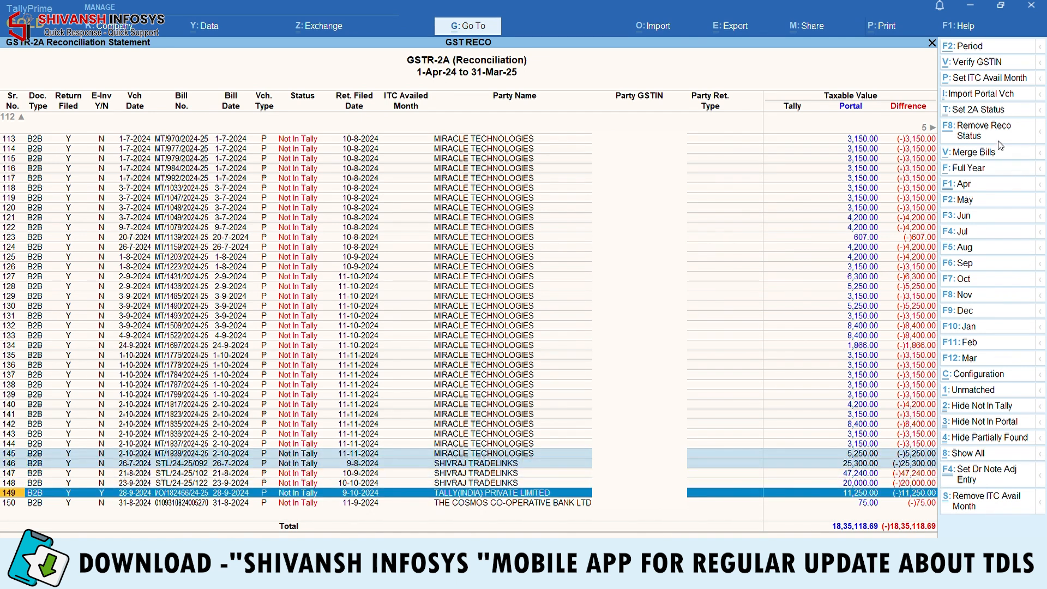
Step: Import the marked bills as portal vouchers without inventory, assigning PURCHASE 3%, 5%, 12%, 18% and 28% as the matching taxable ledgers
click(981, 97)
key(Return)
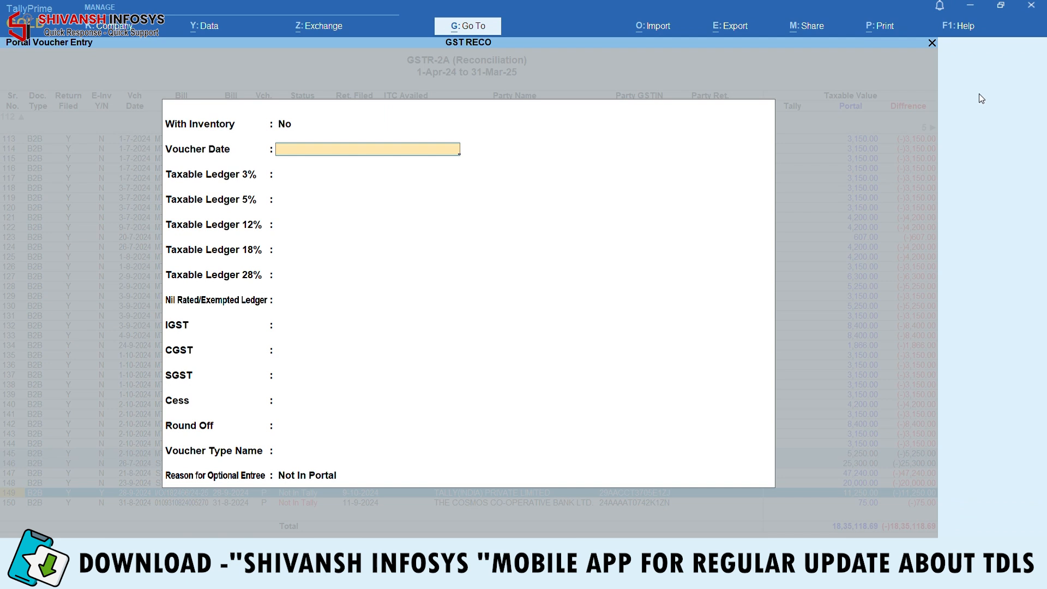
key(Return)
text(3)
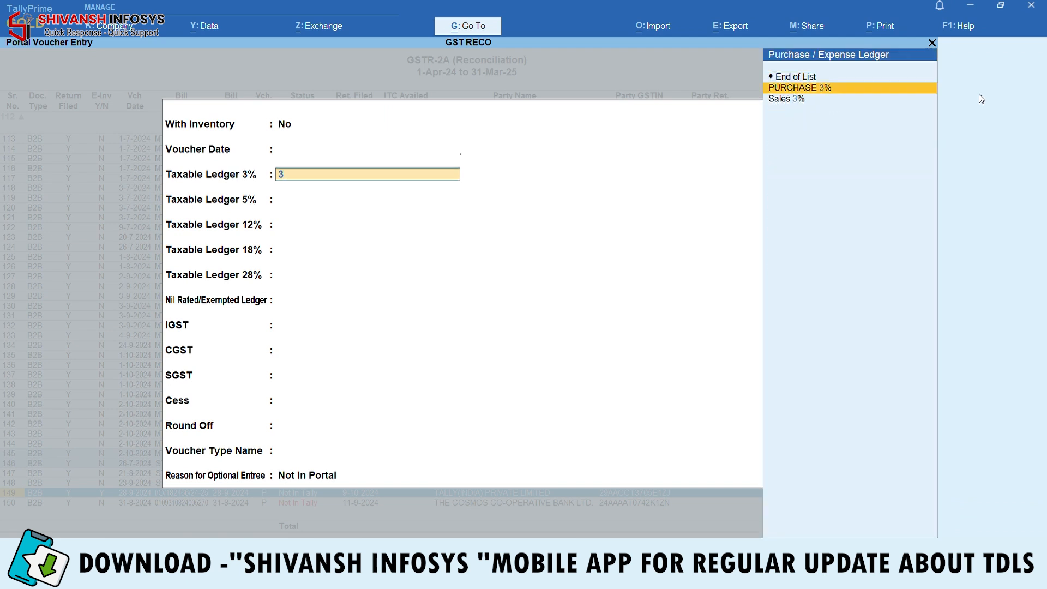
key(Return)
text(5)
key(Return)
text(12)
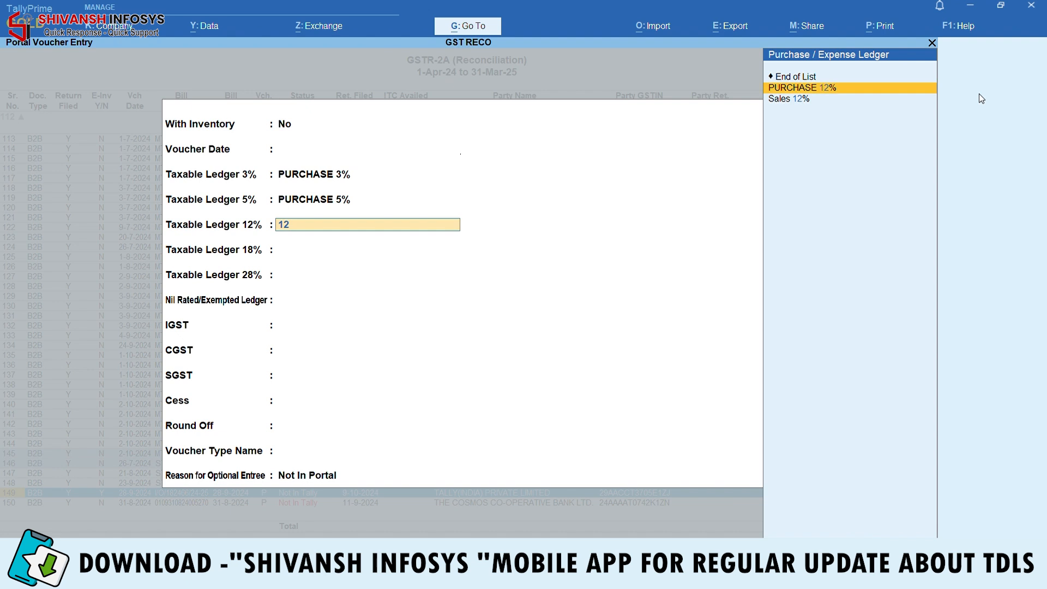
key(Return)
text(18)
key(Return)
text(28)
key(Return)
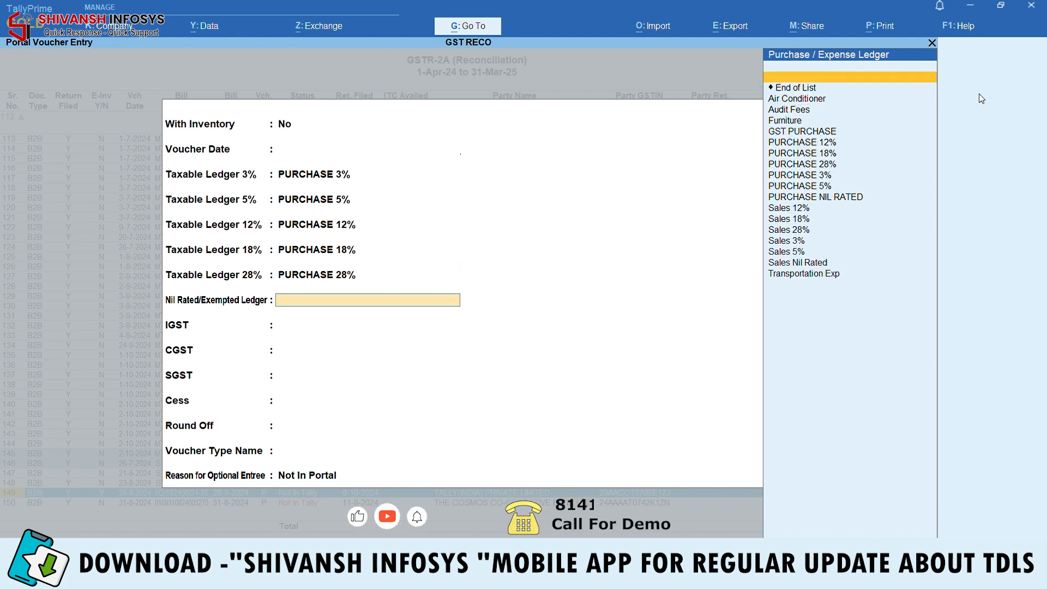
Step: Set the Nil Rated/Exempted Ledger for the portal voucher import to PURCHASE NIL RATED
text(Pu)
key(Down)
key(Down)
key(Down)
key(Down)
key(Down)
key(Down)
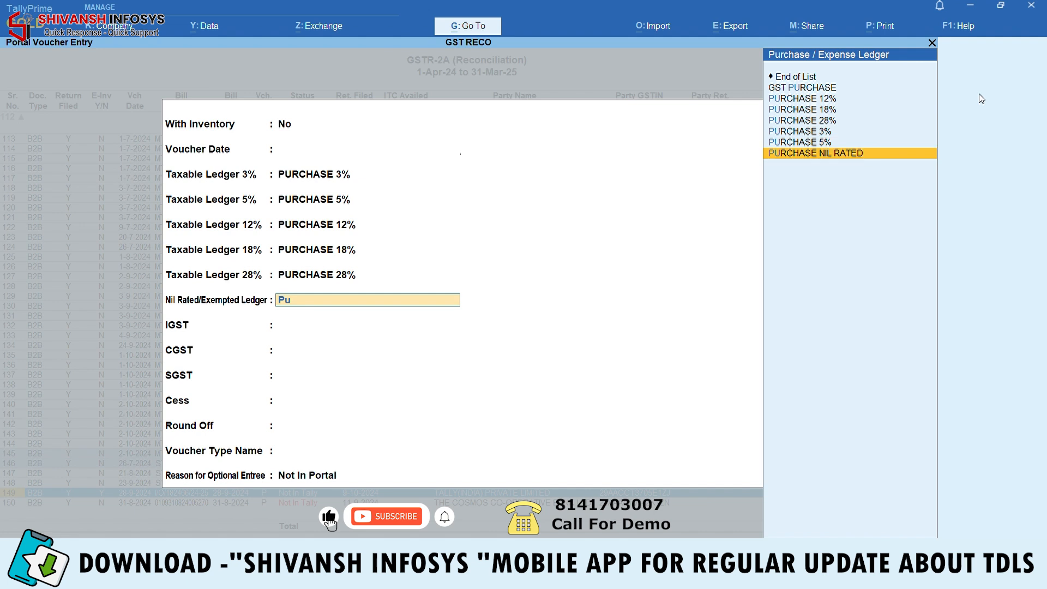
key(Return)
Step: Assign Input IGST, Input CGST, Input SGST and Input Cess as the tax ledgers for the imported vouchers
key(Down)
key(Down)
key(Return)
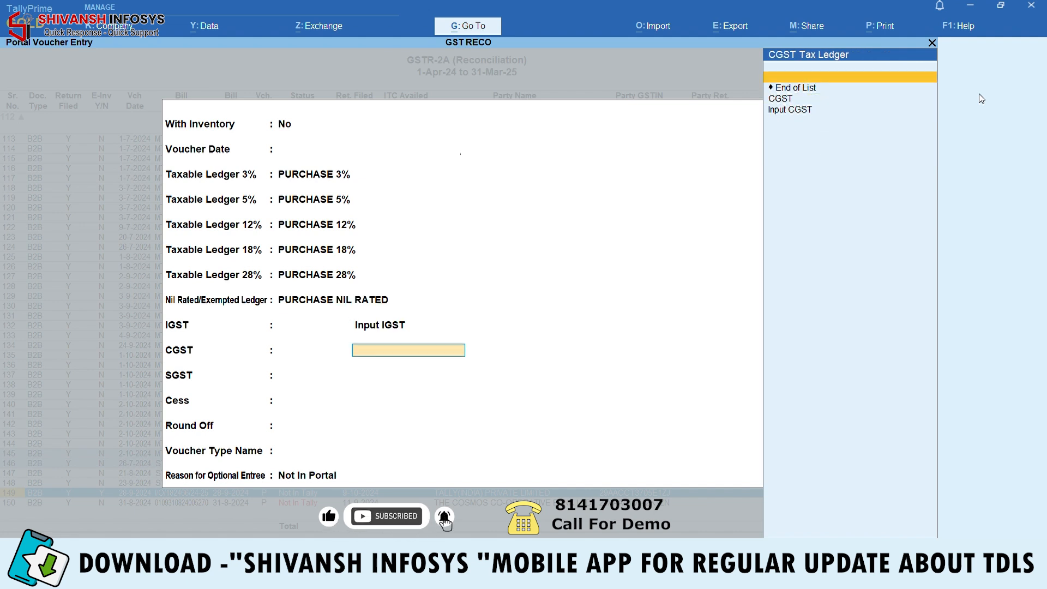
text(Cg)
key(Down)
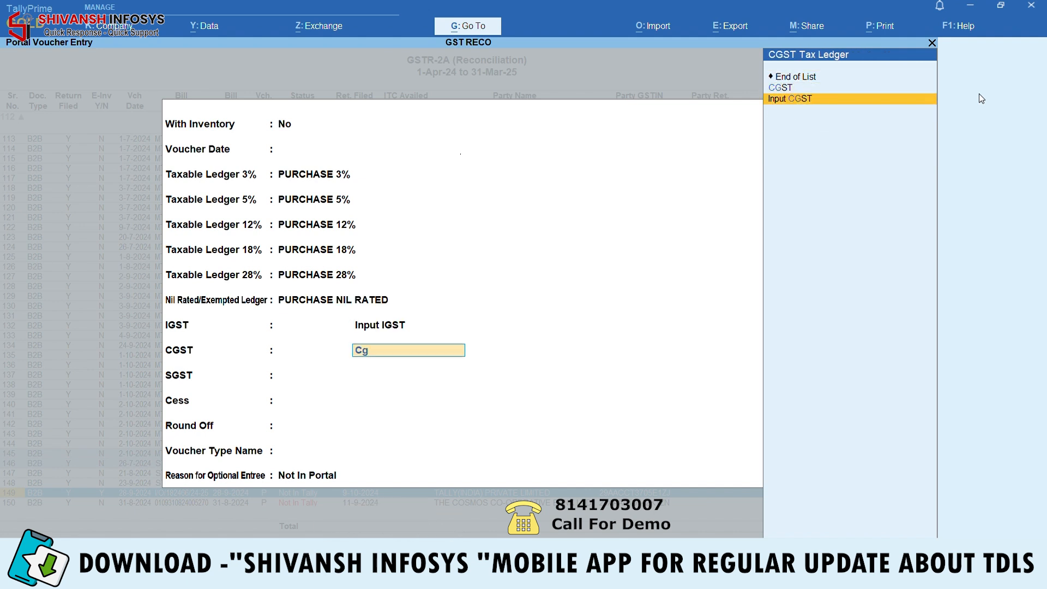
key(Return)
text(Sg)
key(Up)
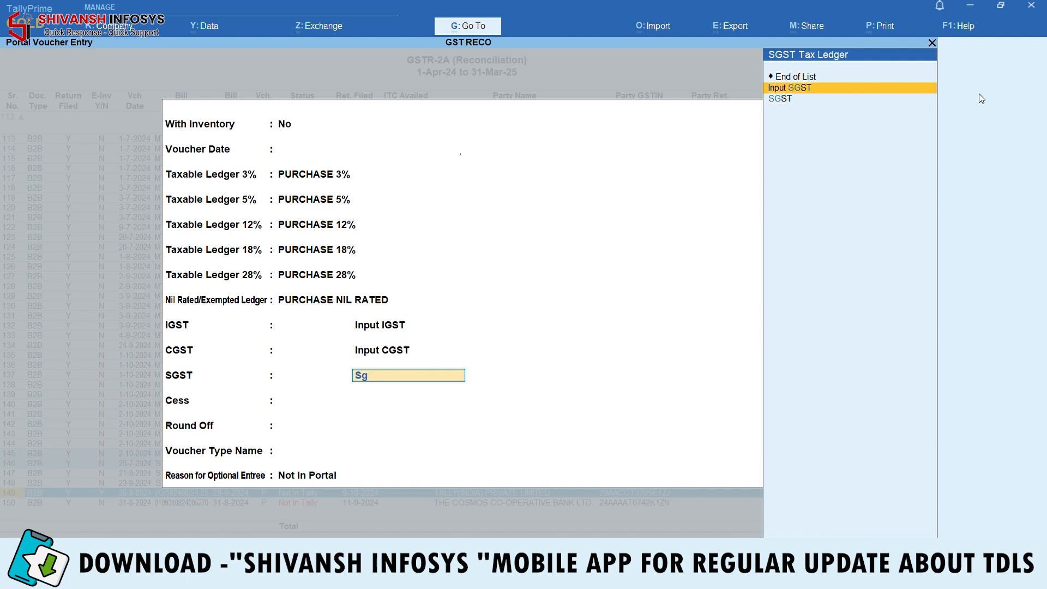
key(Return)
text(Ce)
key(Down)
key(Down)
key(Down)
key(Return)
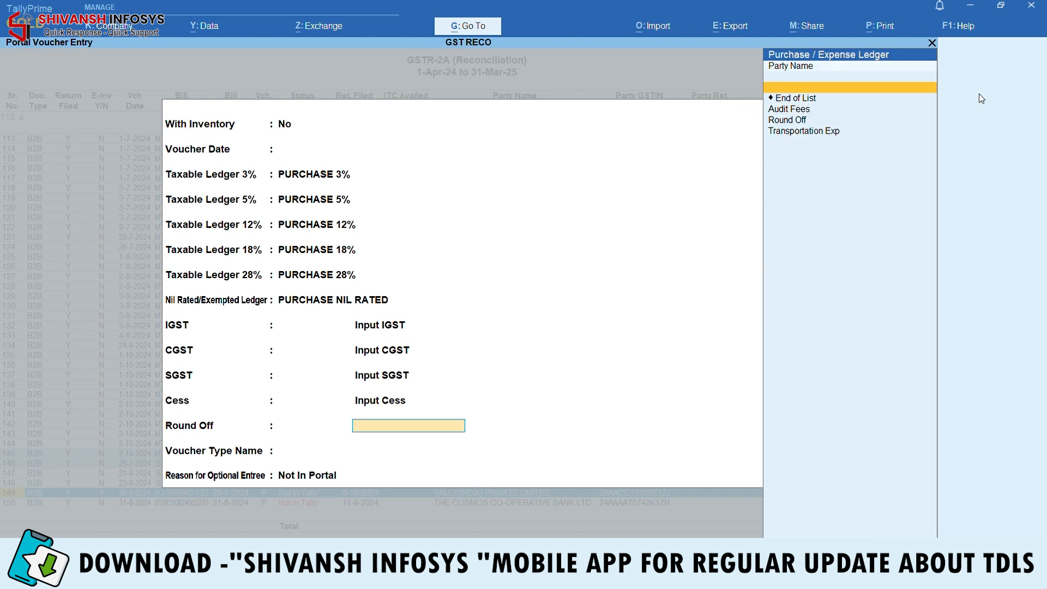
Step: Set the round-off ledger to Round Off and the voucher type to Purchase, and post the selected entries
text(O)
key(Down)
key(Down)
key(Return)
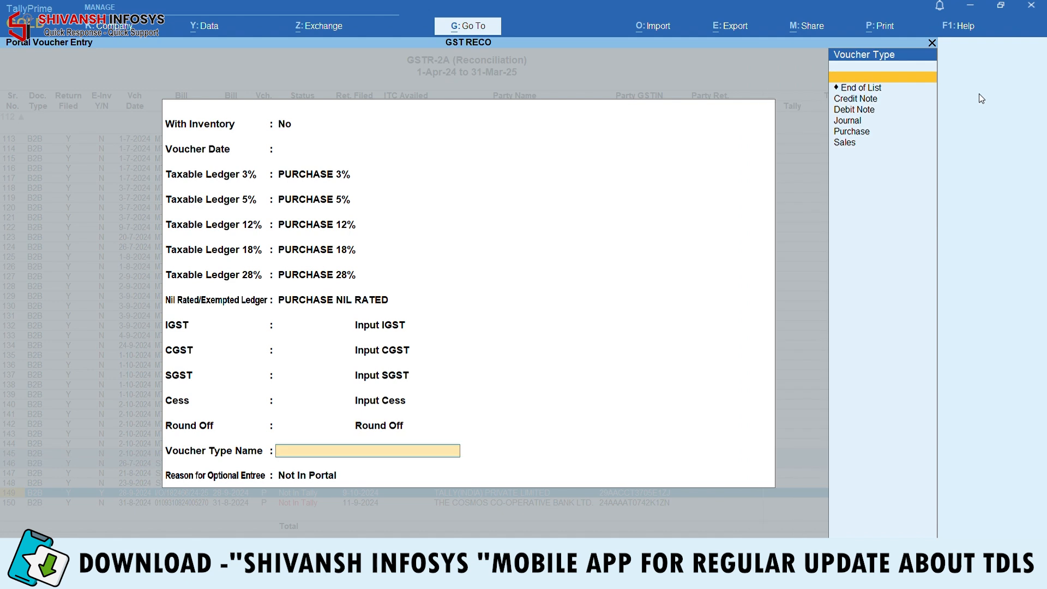
key(Down)
key(Down)
key(Down)
key(Down)
key(Down)
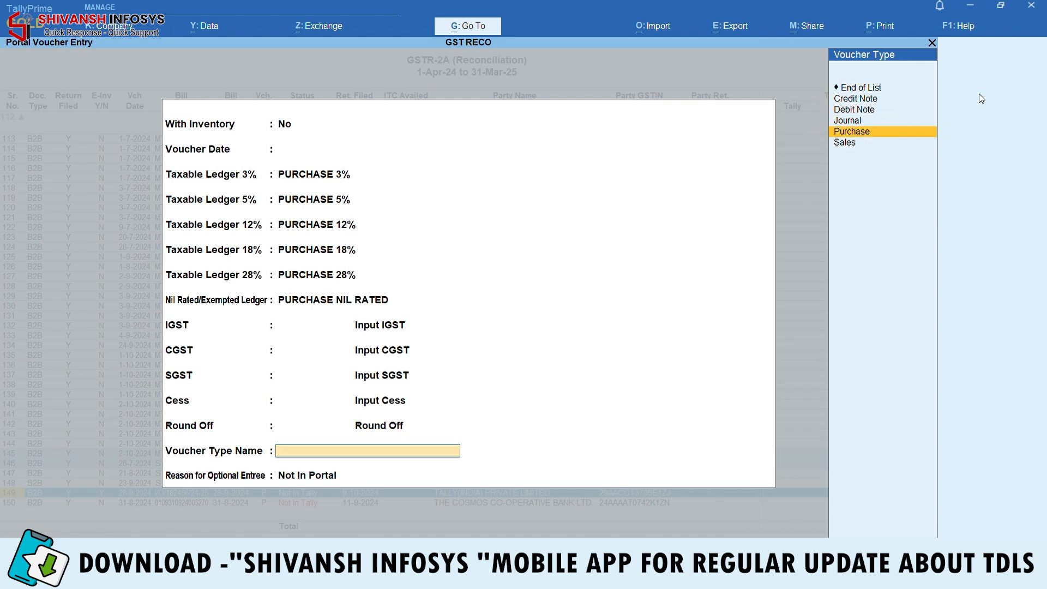
key(Return)
key(Return)
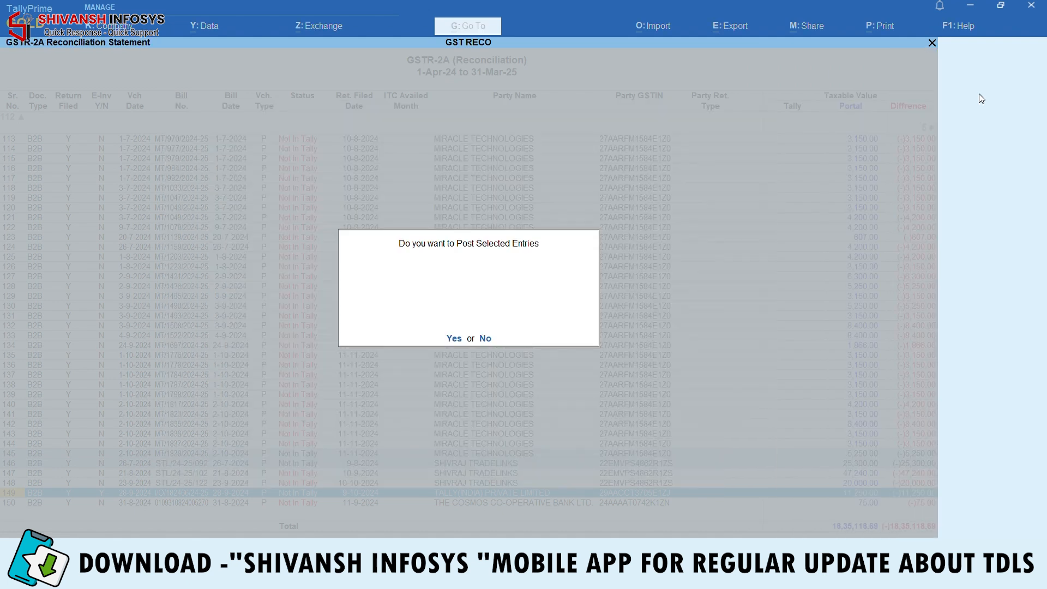
key(Return)
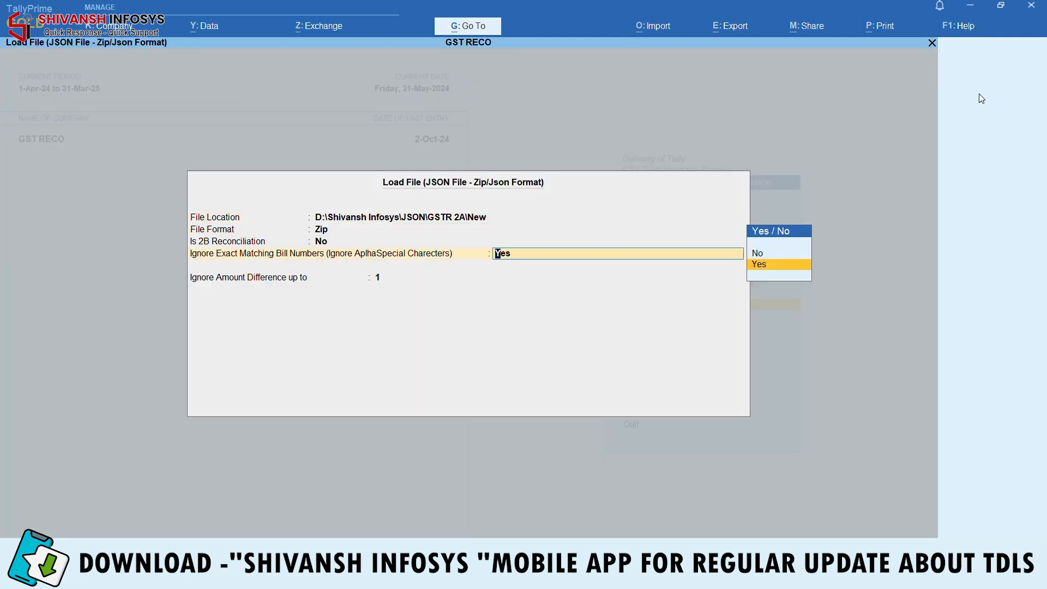
Step: Leave the GSTR-2A reconciliation reports and open the Day Book for 1-Apr-24 to 2-Oct-24
key(Escape)
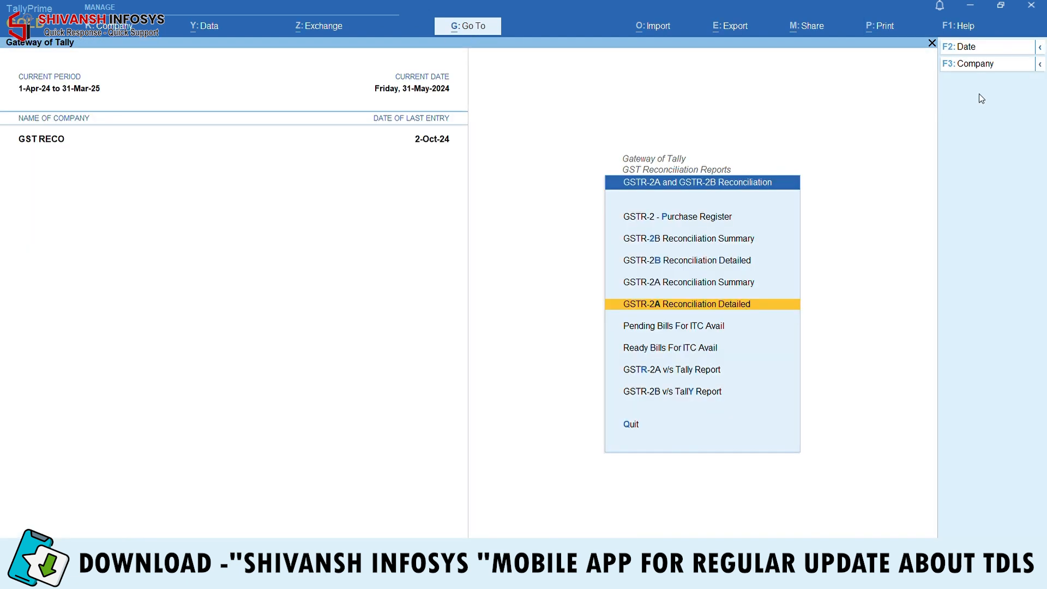
key(Escape)
key(Escape)
key(Escape)
key(Escape)
key(d)
key(d)
key(alt+F2)
key(Return)
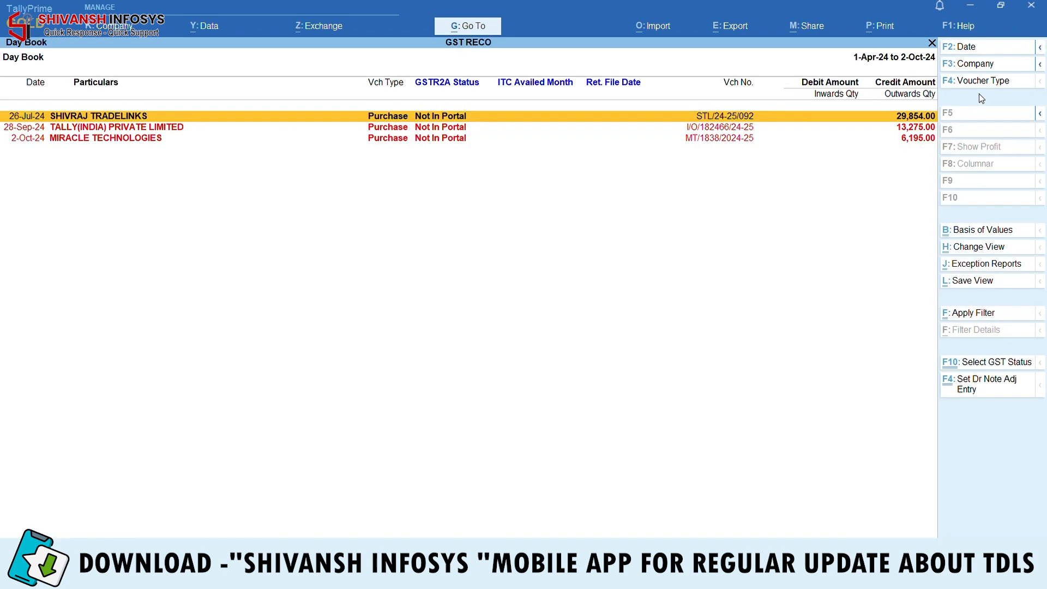
Step: Open the posted Shivraj Tradelinks purchase voucher and switch it to accounting invoice mode
key(Return)
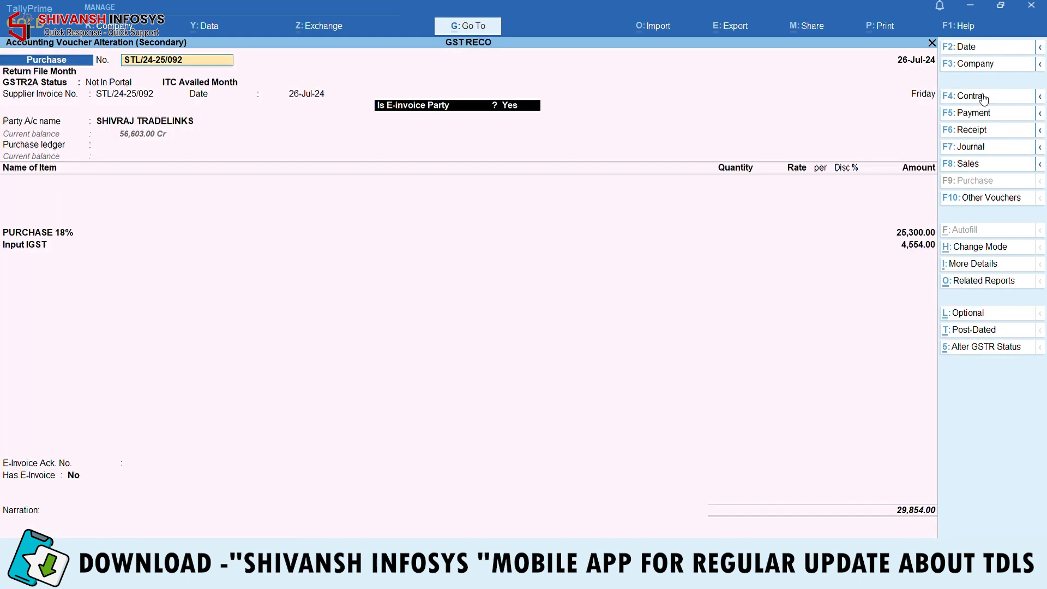
click(1013, 253)
key(Down)
key(Return)
key(Escape)
key(Return)
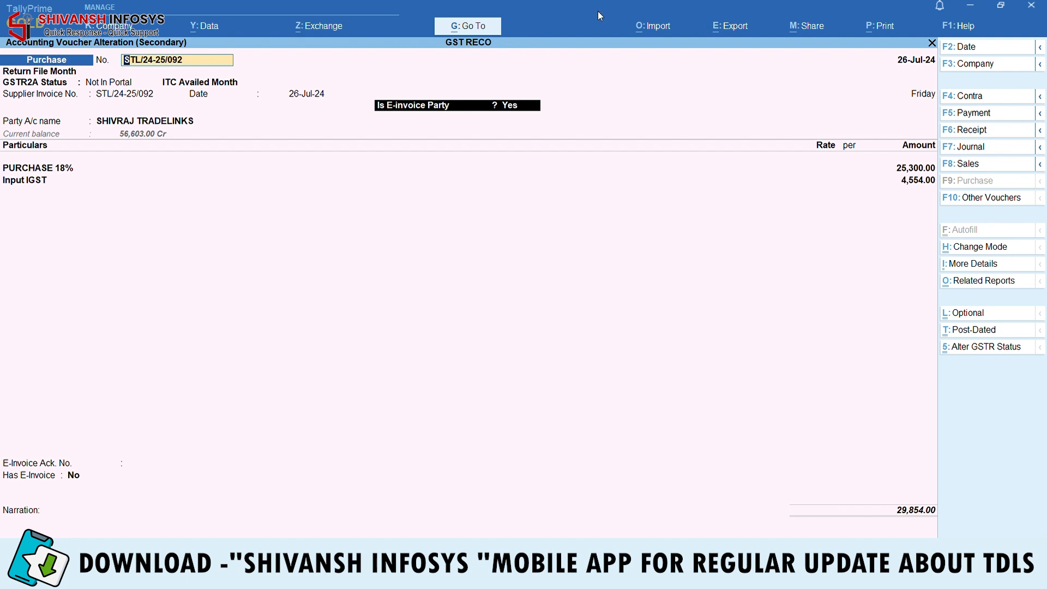
Step: View the Shivraj Tradelinks party ledger from the voucher, and close the ledger and voucher without saving
click(169, 124)
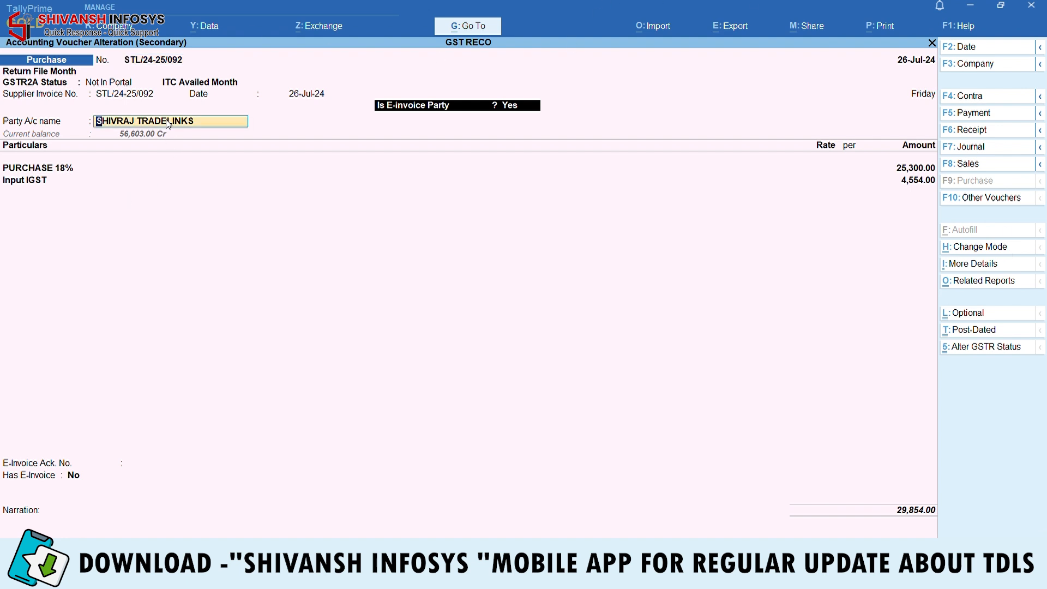
key(ctrl+Return)
key(Escape)
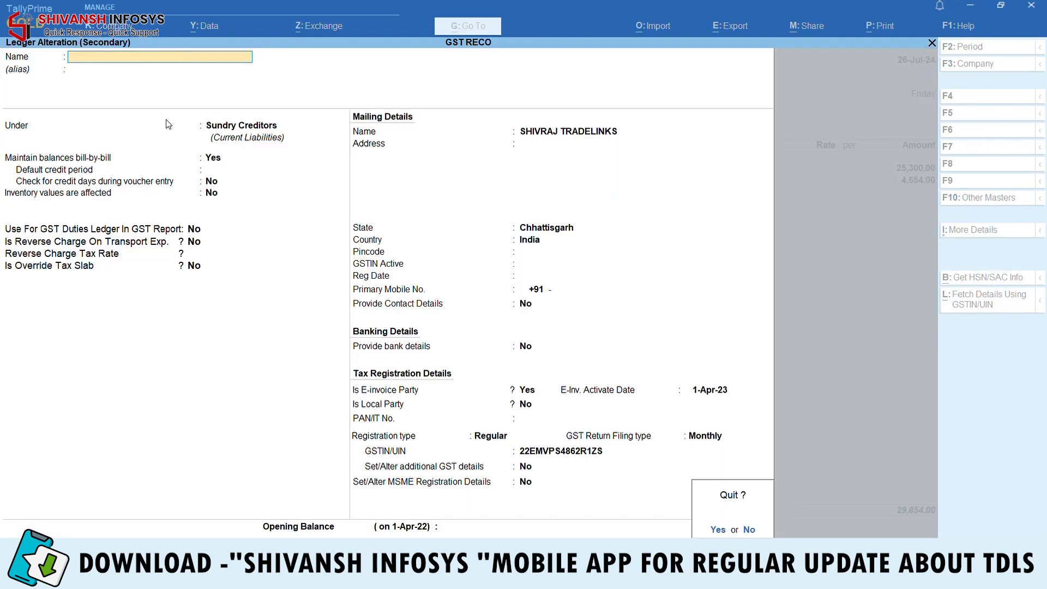
key(Return)
key(Escape)
key(Return)
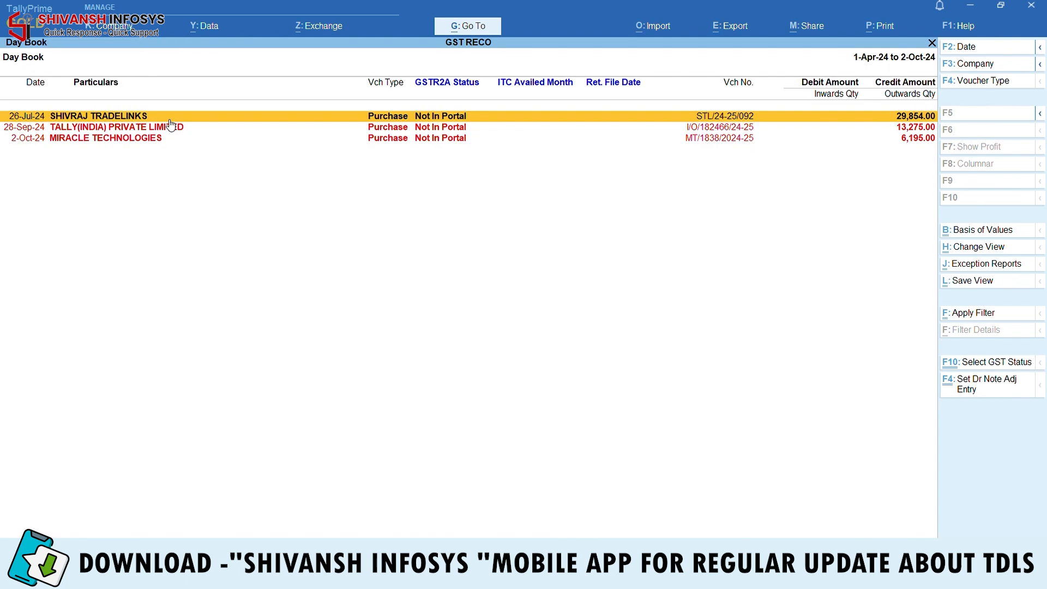
Step: Open GSTR-2A Reconciliation Detailed from the GST reconciliation reports, loading the zip files from D:\Shivansh Infosys\JSON\GSTR 2A\New with the existing settings
key(Escape)
key(Escape)
key(Escape)
key(Escape)
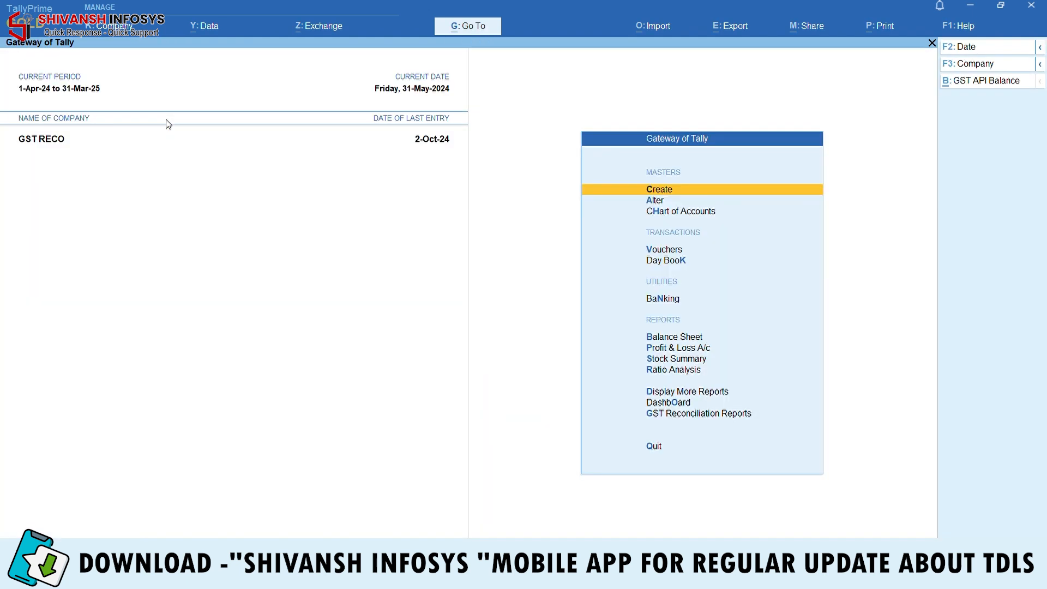
key(g)
key(Down)
key(Down)
key(Down)
key(Up)
key(Up)
key(Return)
key(Down)
key(Down)
key(Down)
key(Down)
key(Return)
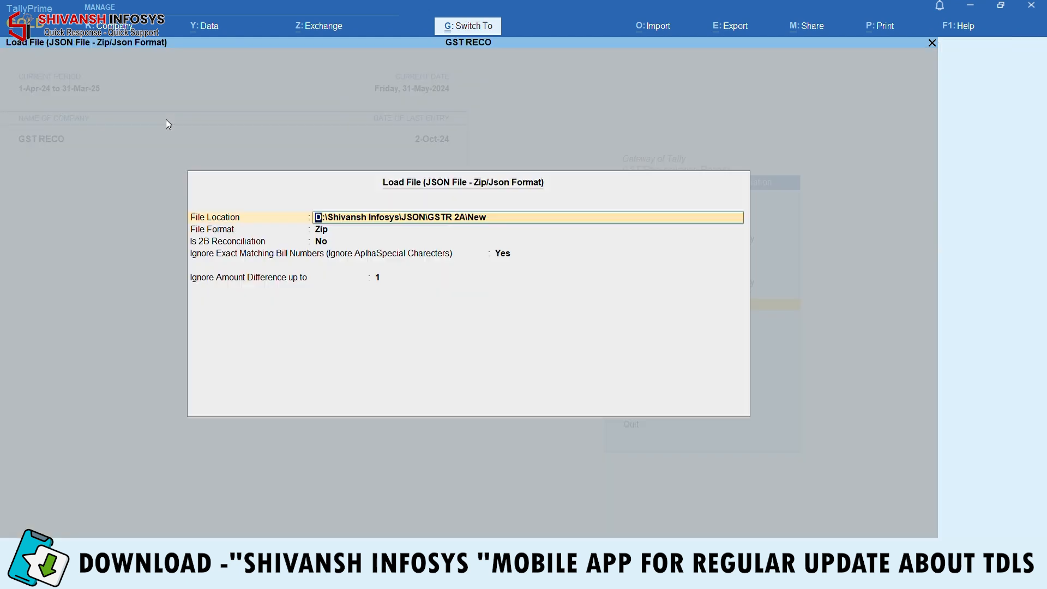
key(ctrl+a)
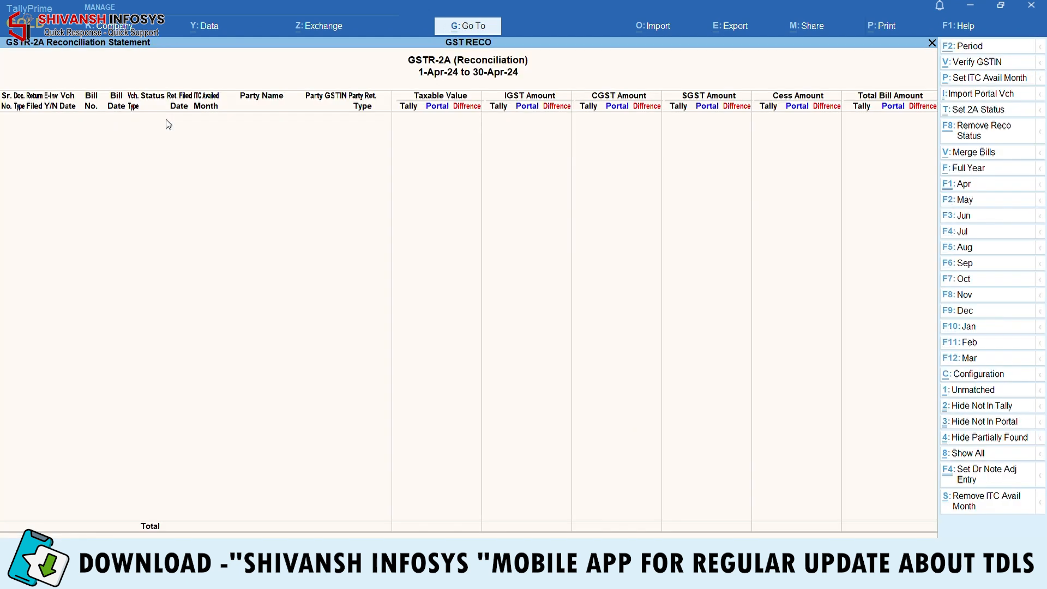
Step: Extend the reloaded GSTR-2A reconciliation statement's period to 31.3, keeping its start date
key(F2)
key(Return)
text(31.3)
key(Return)
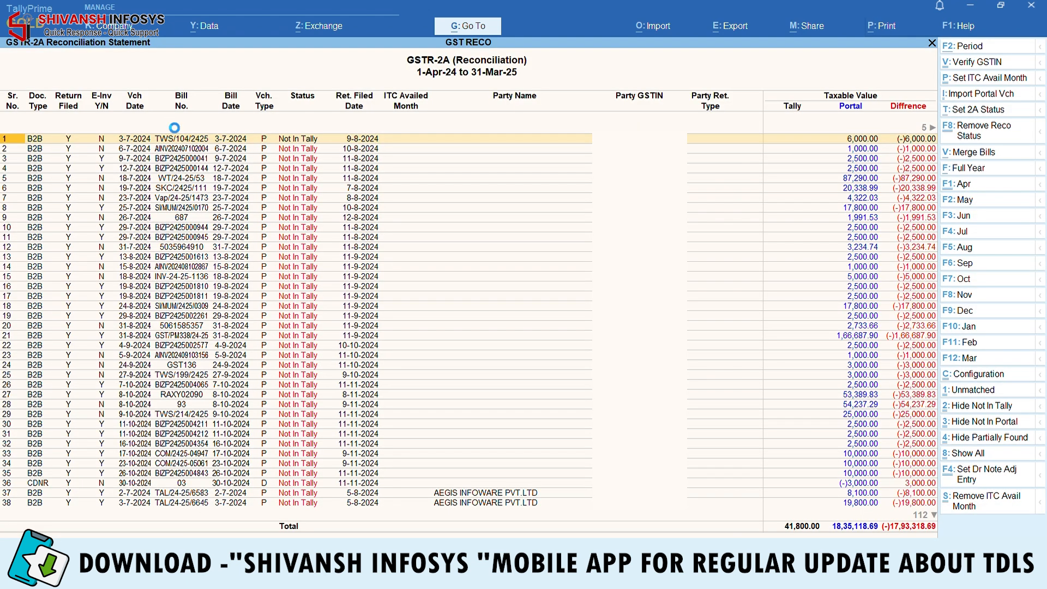
Step: Check the ledgers and voucher type filled in the portal voucher entry form of the statement's first bill, keeping inventory No
key(Return)
key(Escape)
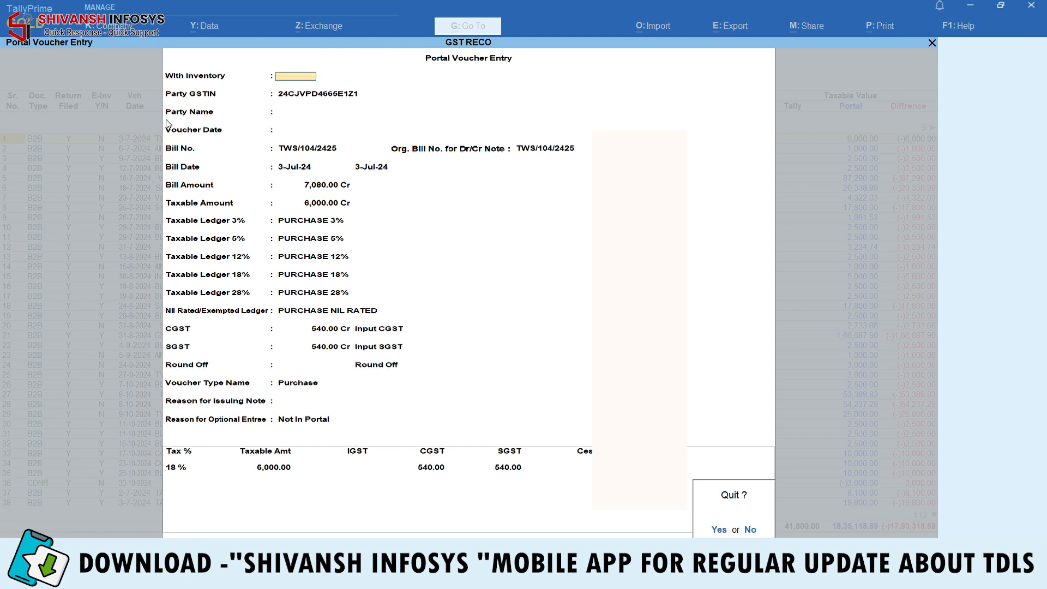
key(Return)
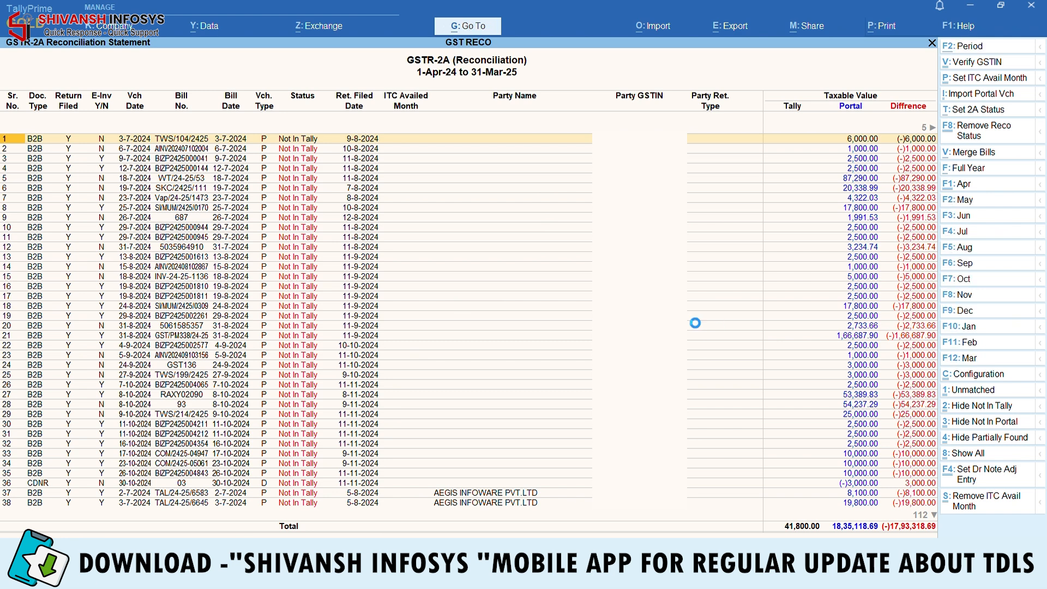
key(Return)
key(Return)
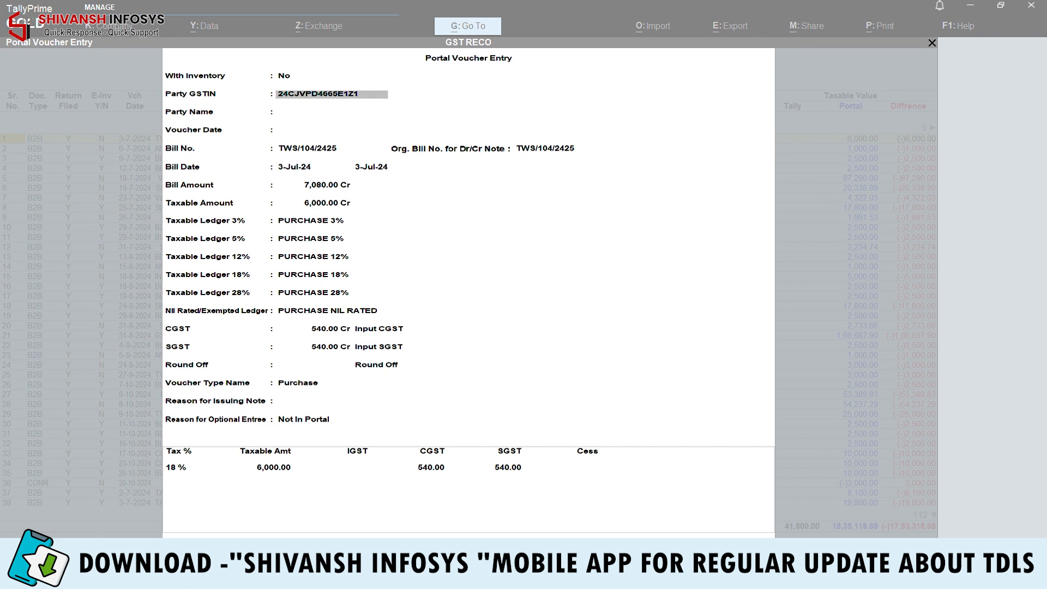
Step: Close the portal voucher entry form and detailed statement without saving, and open GSTR-2A Reconciliation Summary with the existing file-load settings
key(Escape)
key(Escape)
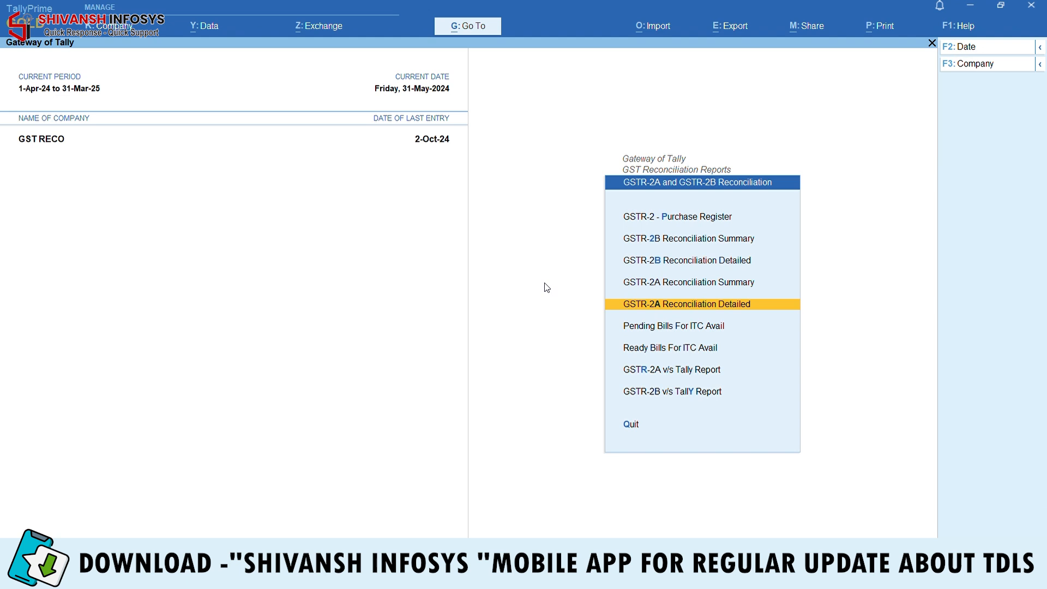
key(Up)
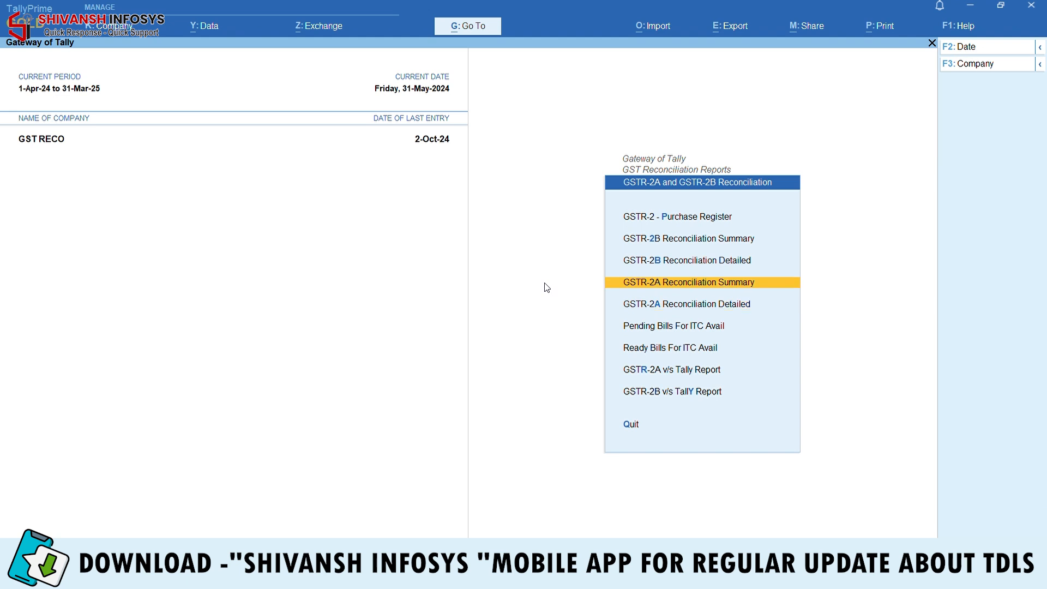
key(Return)
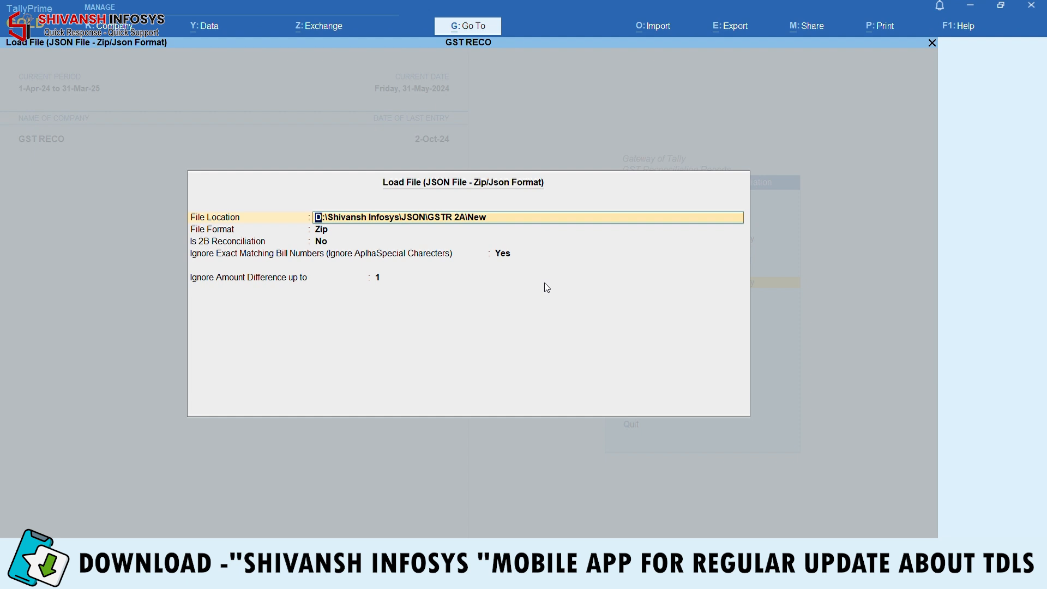
key(ctrl+a)
Step: Extend the GSTR-2A summary statement's period to 31.3, keeping its start date
key(F2)
text(31.3)
key(Return)
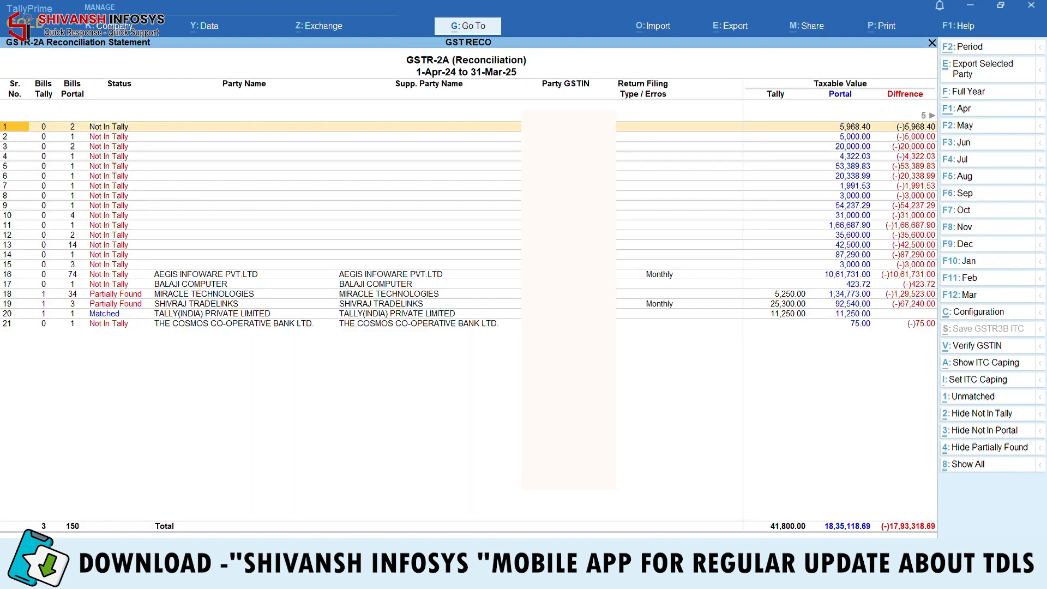
key(ctrl+Return)
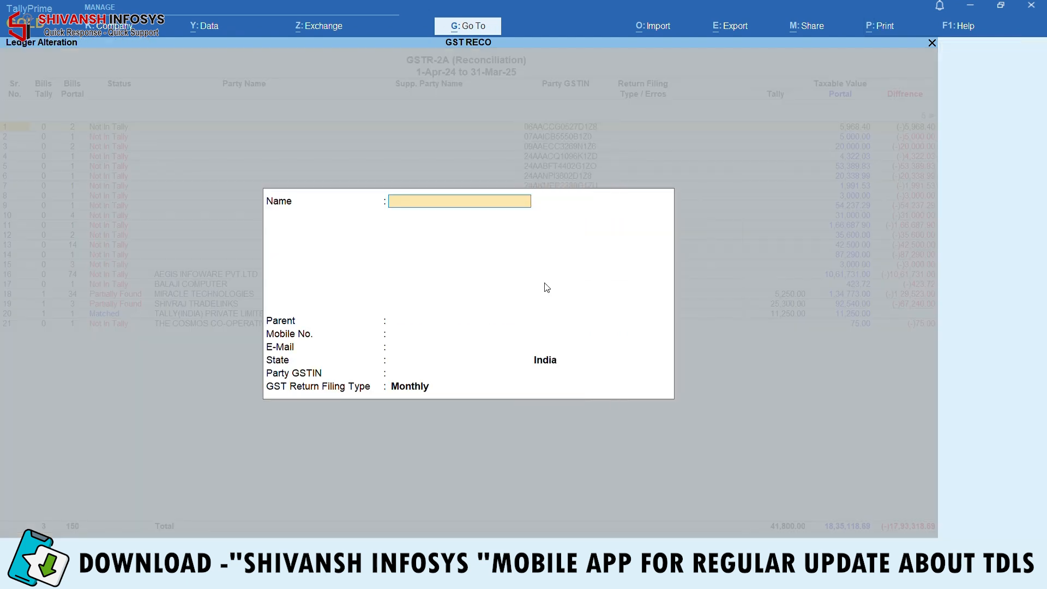
key(Escape)
key(y)
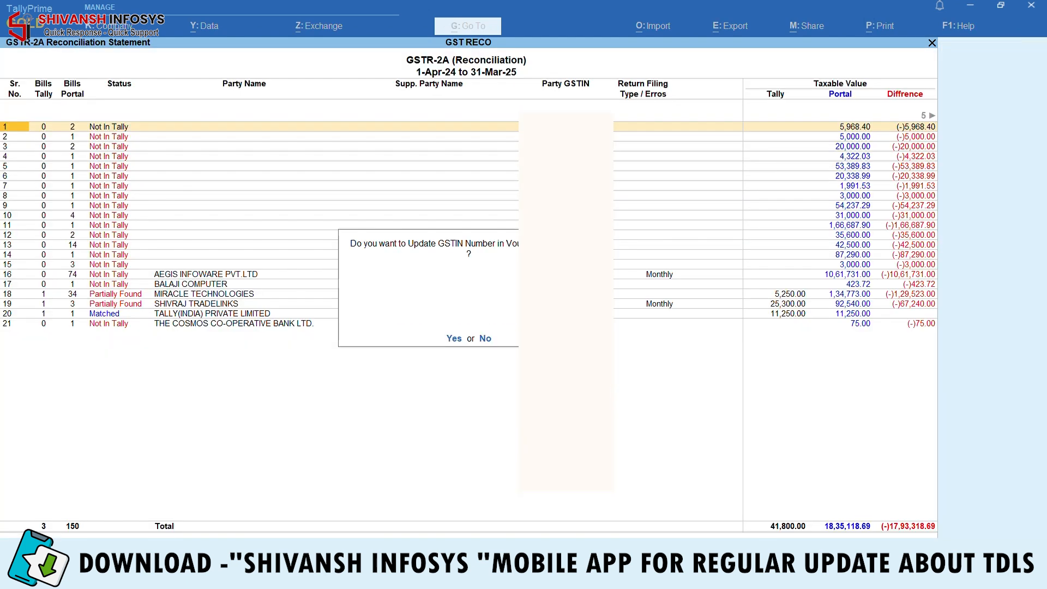
key(y)
key(Down)
key(Down)
key(Down)
key(Down)
key(Down)
key(Down)
key(Down)
key(Down)
key(Down)
key(Down)
key(Down)
key(Down)
key(Down)
key(ctrl+Return)
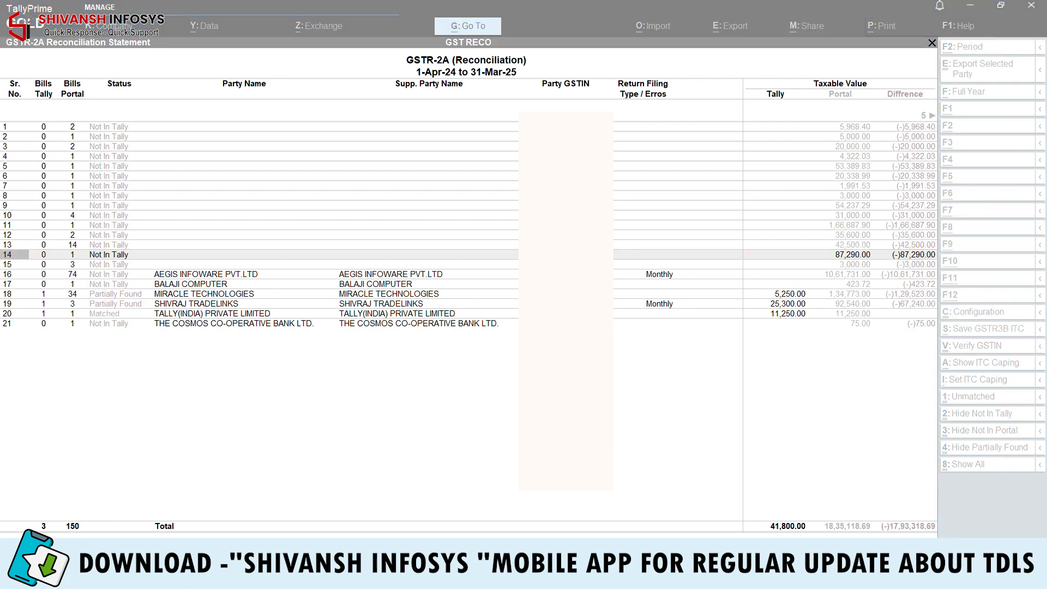
click(466, 411)
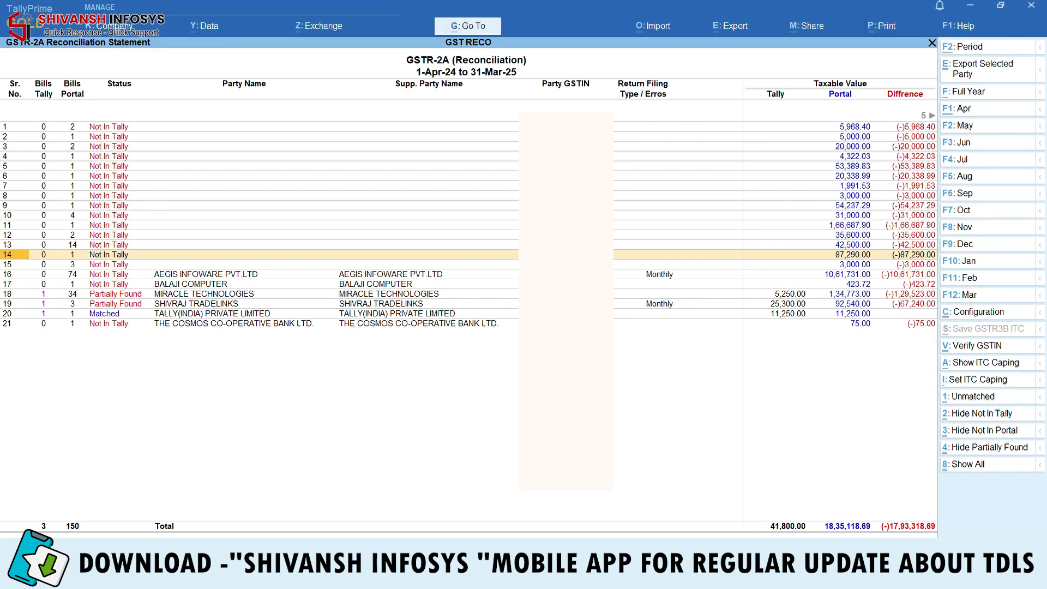
Step: Start a party ledger for the unnamed supplier with four portal bills worth 31,000.00, naming it Tallywebsolutions under Sundry Creditors
key(Up)
key(Up)
key(Up)
key(Up)
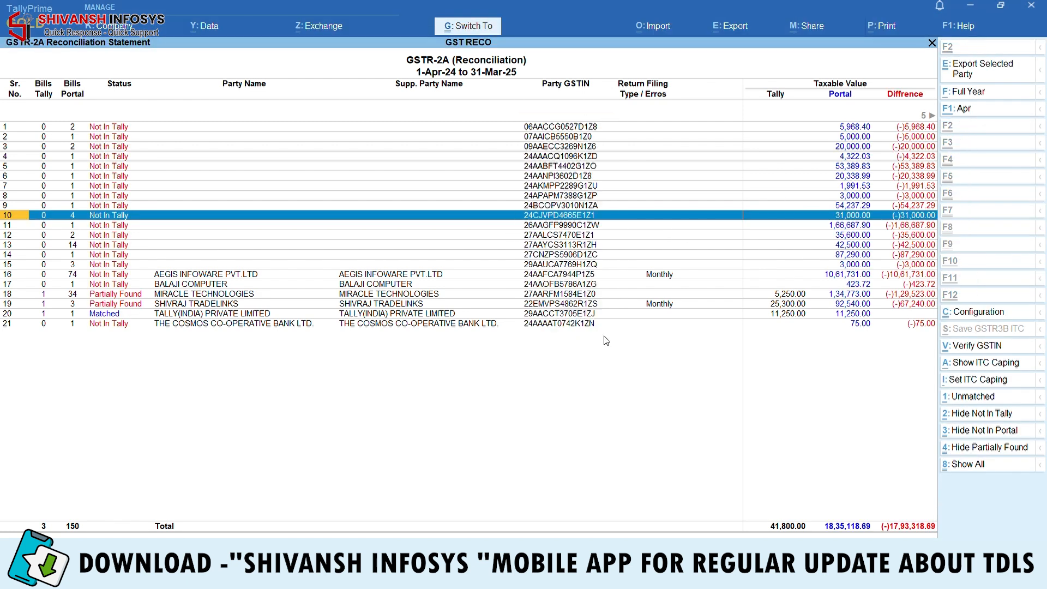
key(ctrl+Return)
key(ctrl)
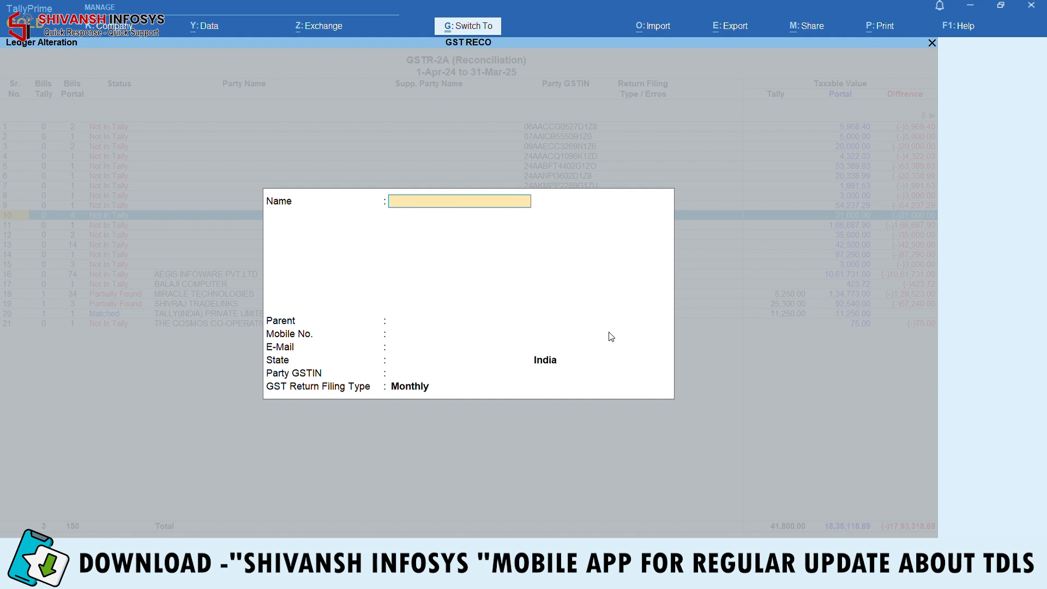
text(Tallywebsolutions)
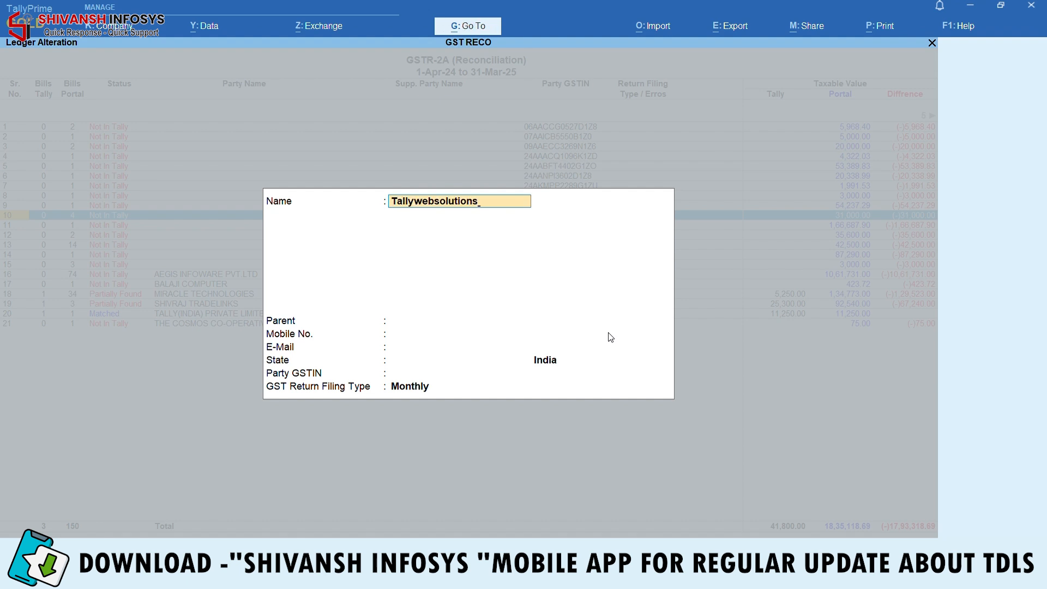
key(Return)
key(Return)
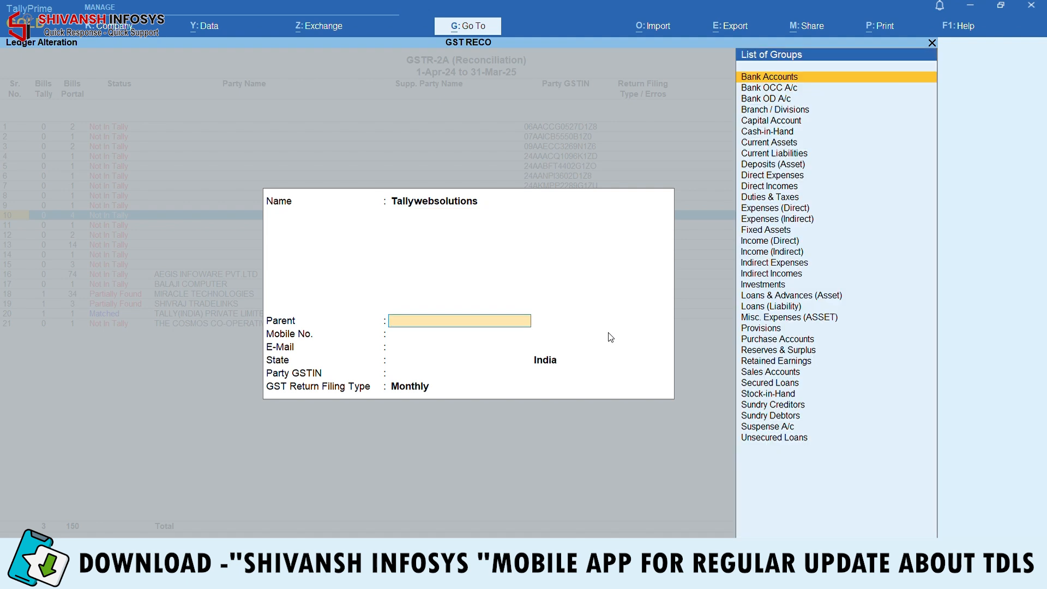
text(Cre)
key(Return)
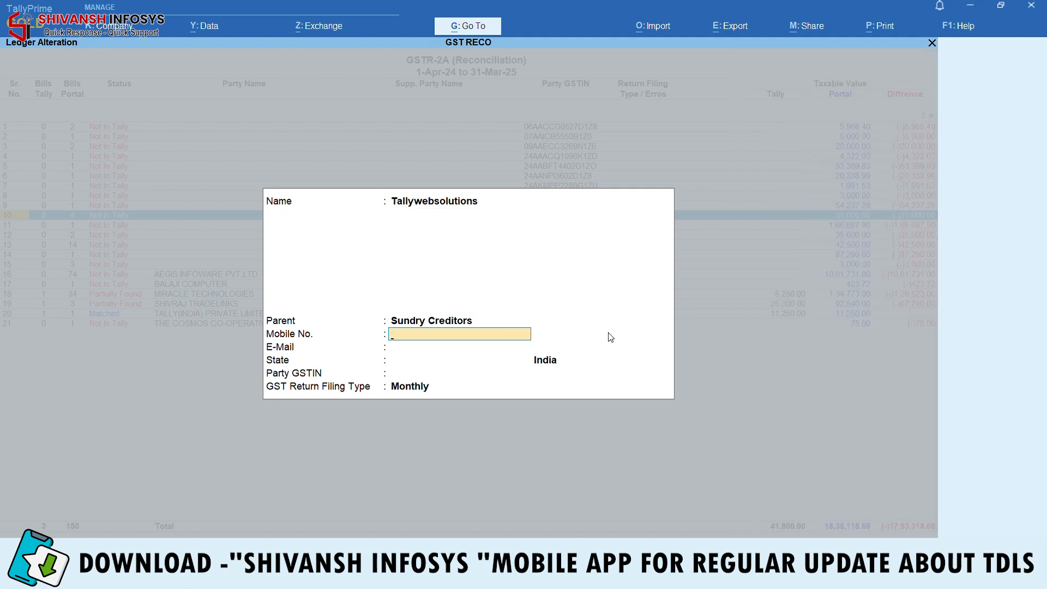
Step: Complete the Tallywebsolutions ledger with state Gujarat, the party's GSTIN and Monthly return filing, and save it, accepting the voucher GSTIN update
key(Return)
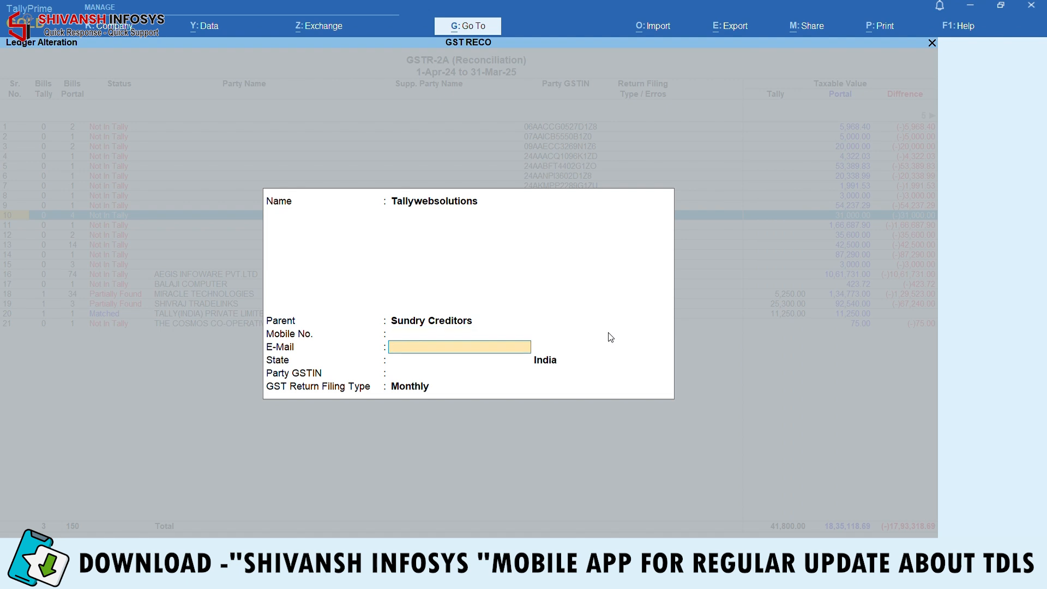
key(Return)
text(Guj)
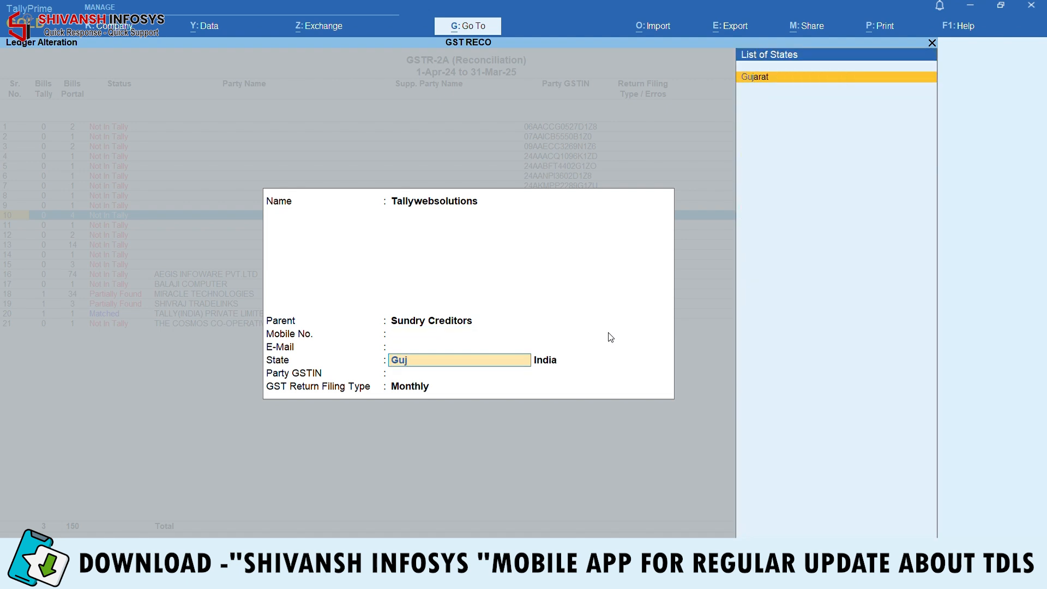
key(Return)
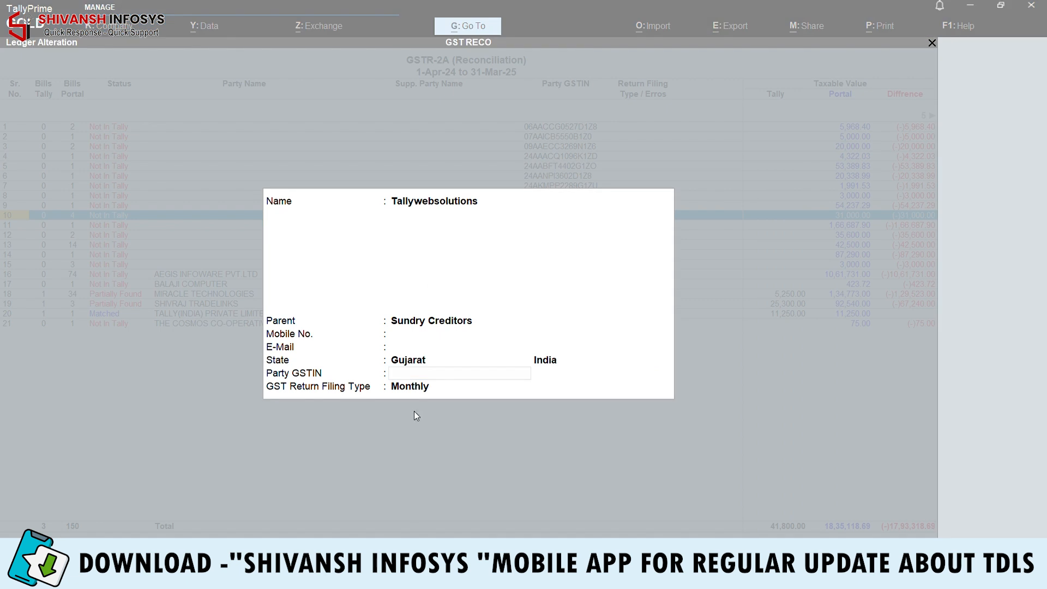
click(566, 404)
key(ctrl+alt+v)
key(Return)
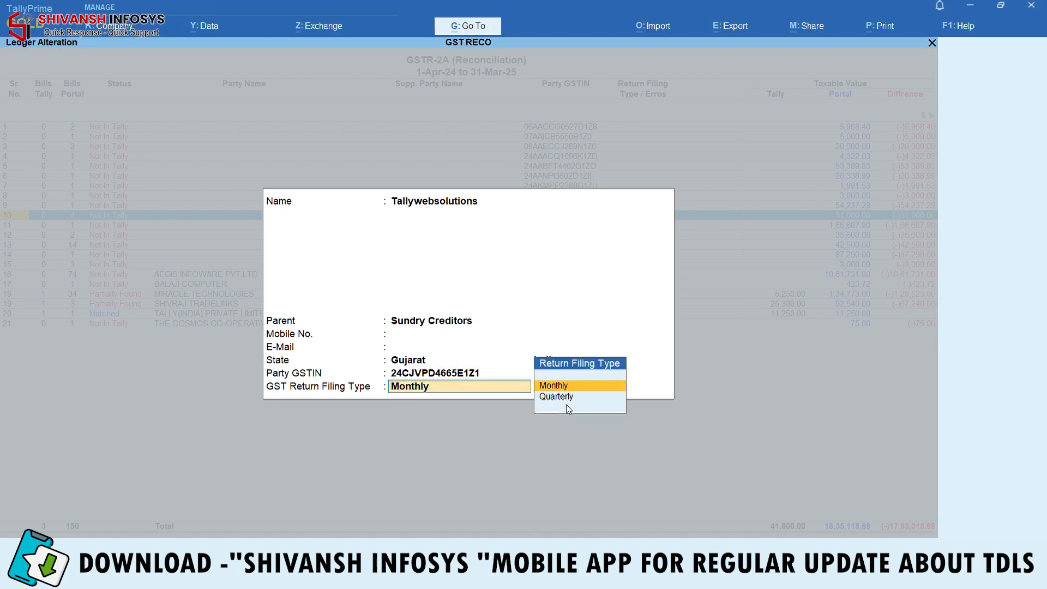
key(Return)
key(Return)
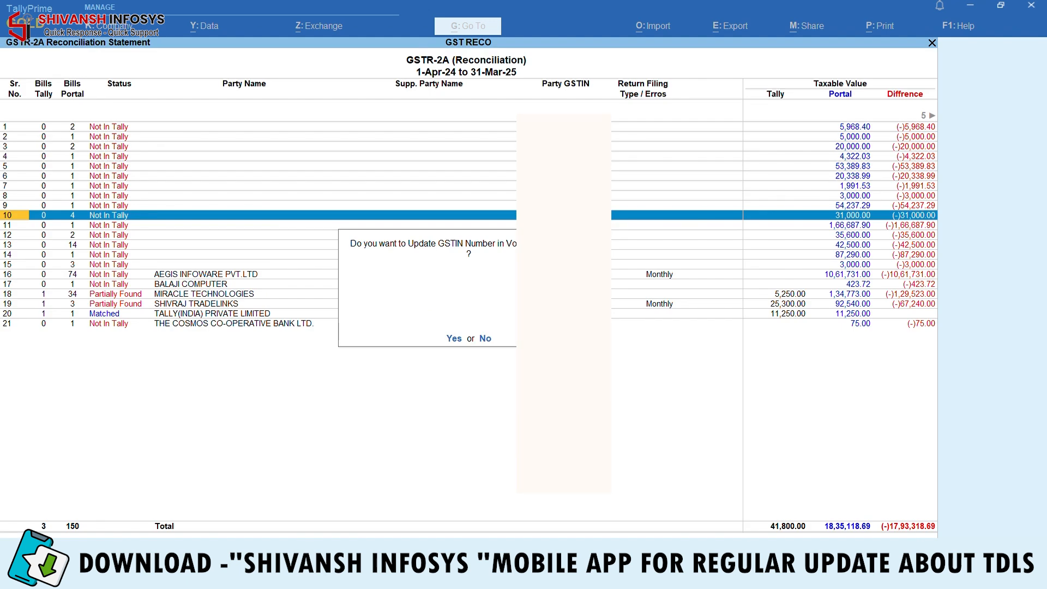
key(Return)
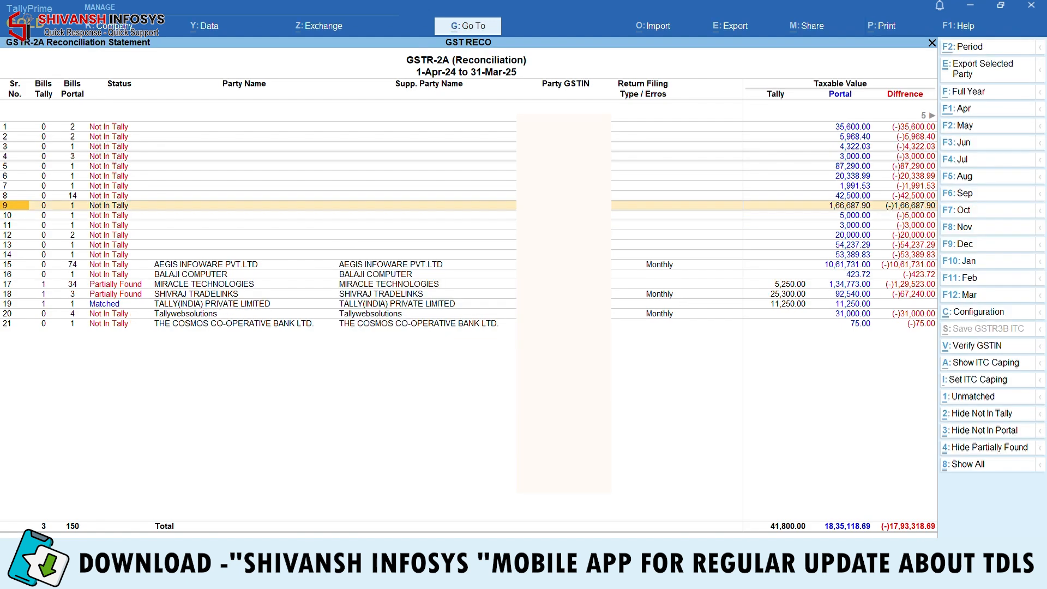
Step: Close the summary statement and open GSTR-2A Reconciliation Detailed, loading the zip files from D:\Shivansh Infosys\JSON\GSTR 2A\New with the existing settings
key(Down)
key(Down)
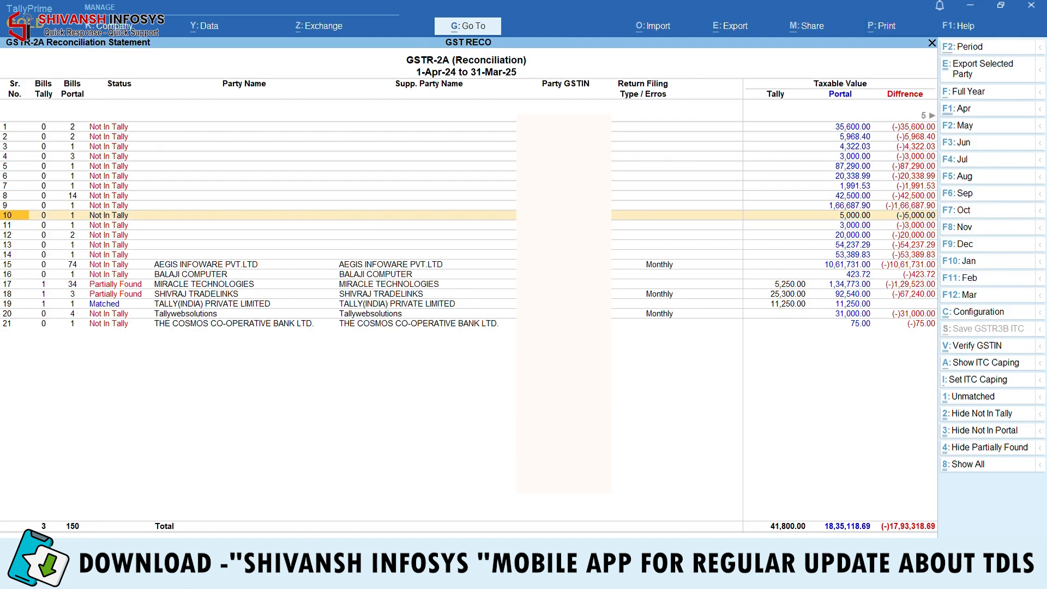
key(Escape)
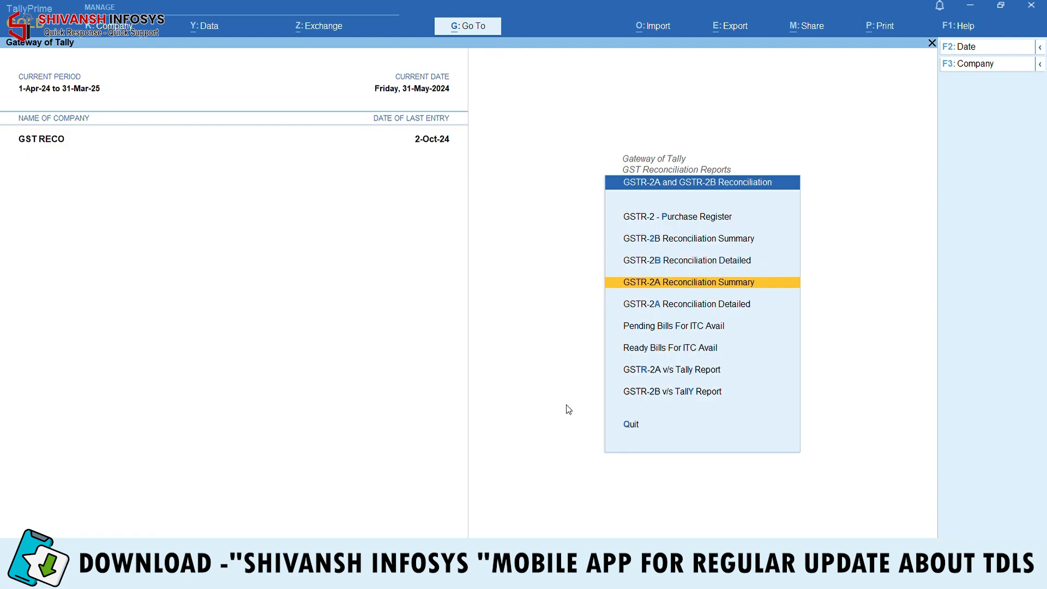
key(Down)
key(Return)
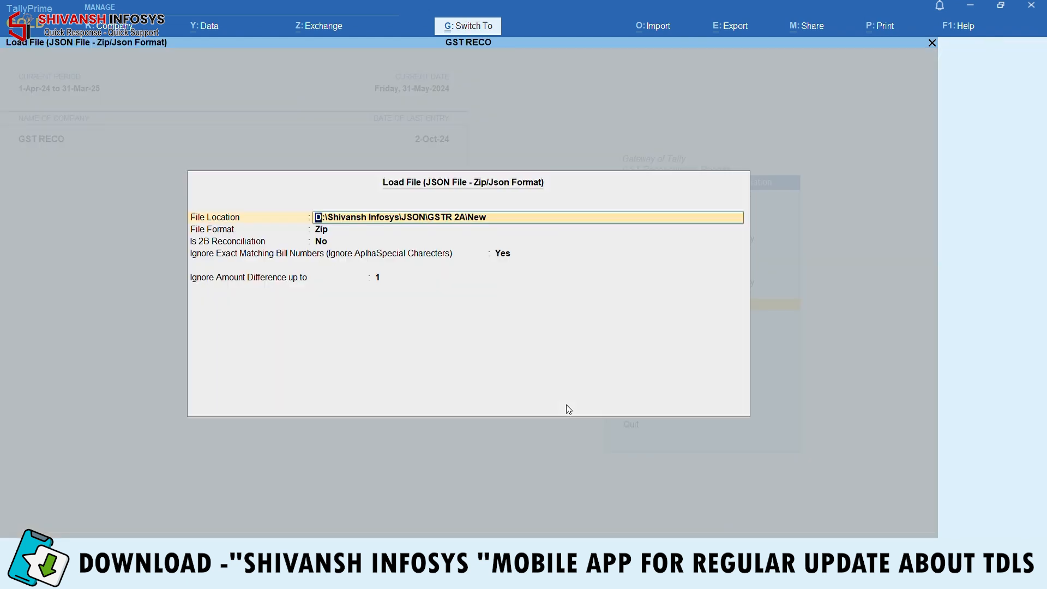
key(Escape)
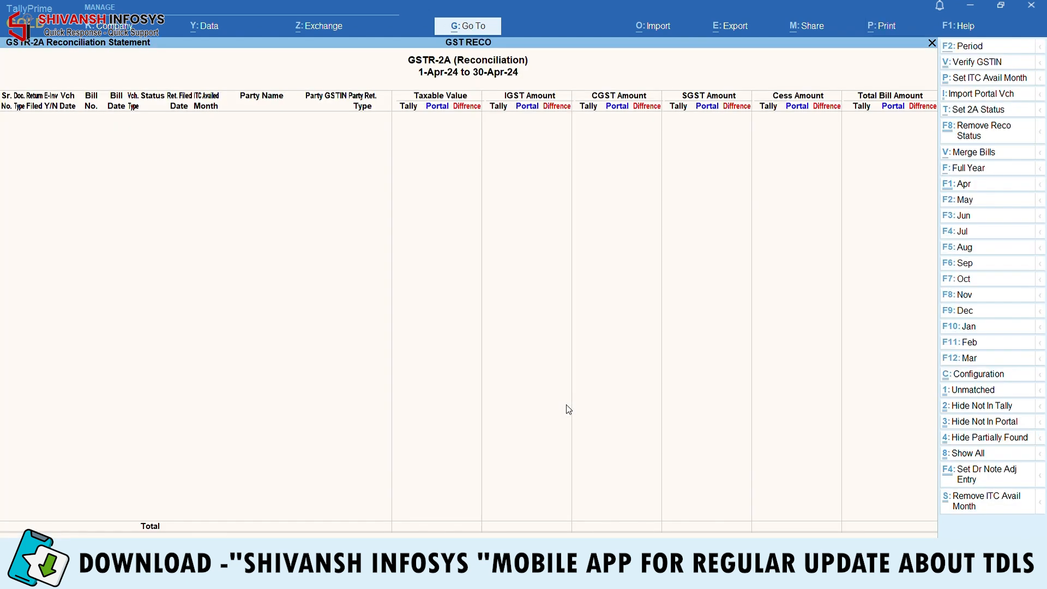
Step: Set the detailed GSTR-2A statement's period end to 31.3, leaving the start date as it is
key(F2)
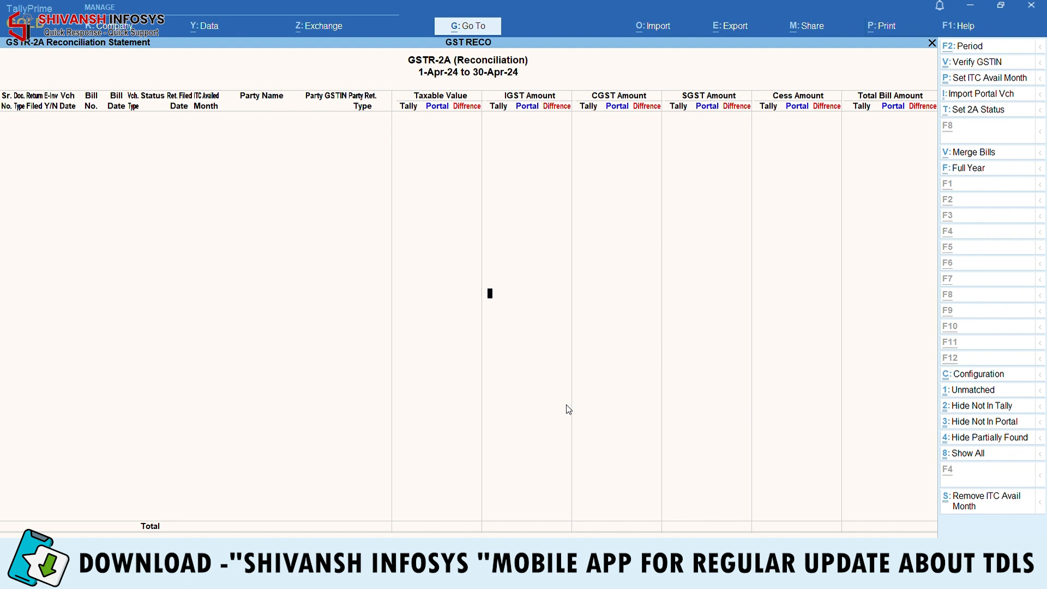
key(Return)
text(31-3)
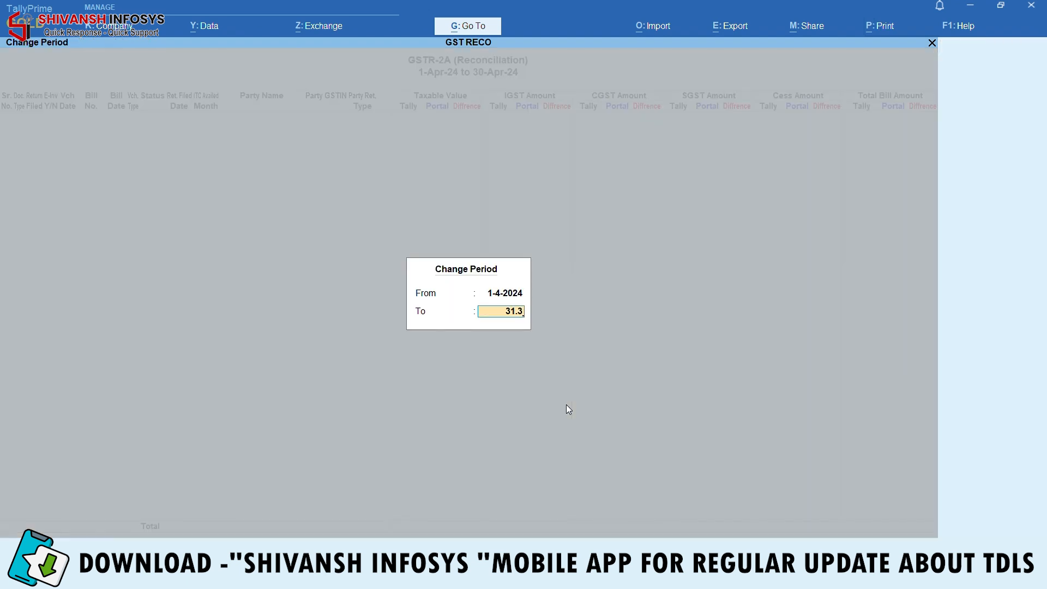
key(Return)
Step: Review the 1-Apr-24 to 31-Mar-25 detailed GSTR-2A statement bill by bill, from the first entry through the last
key(Down)
key(Down)
key(Down)
key(Down)
key(Down)
key(Down)
key(Down)
key(Down)
key(Down)
key(Down)
key(Down)
key(Down)
key(Down)
key(Down)
key(Down)
key(Down)
key(Down)
key(Down)
key(Down)
key(Down)
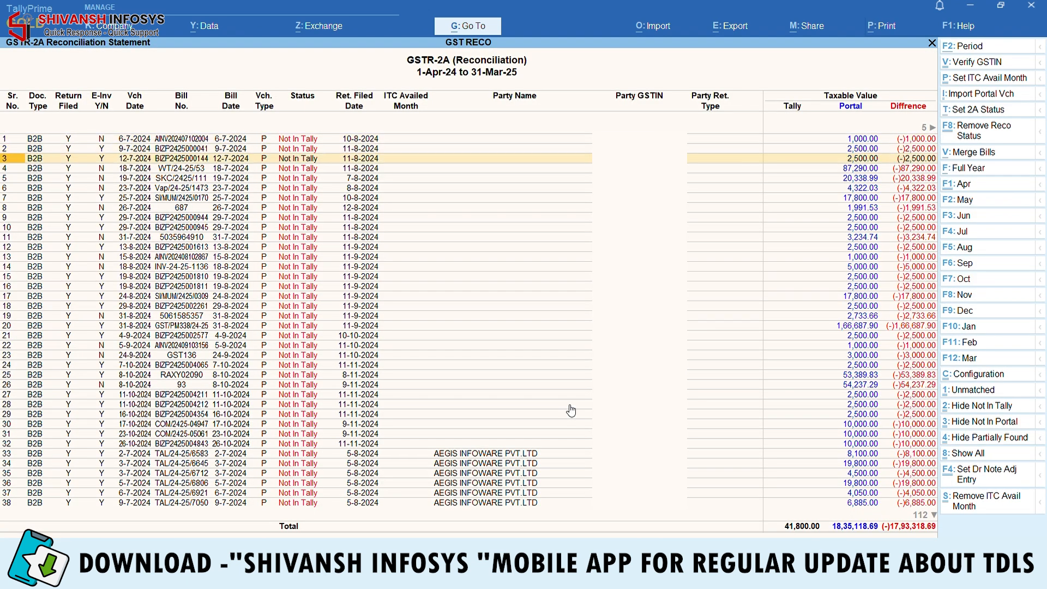
key(Down)
key(Down)
key(Down)
key(Down)
key(Down)
key(Down)
key(Down)
key(Down)
key(Down)
key(Down)
key(Down)
key(Down)
key(Down)
key(Down)
key(Down)
key(Down)
key(Down)
key(Down)
key(Down)
key(Down)
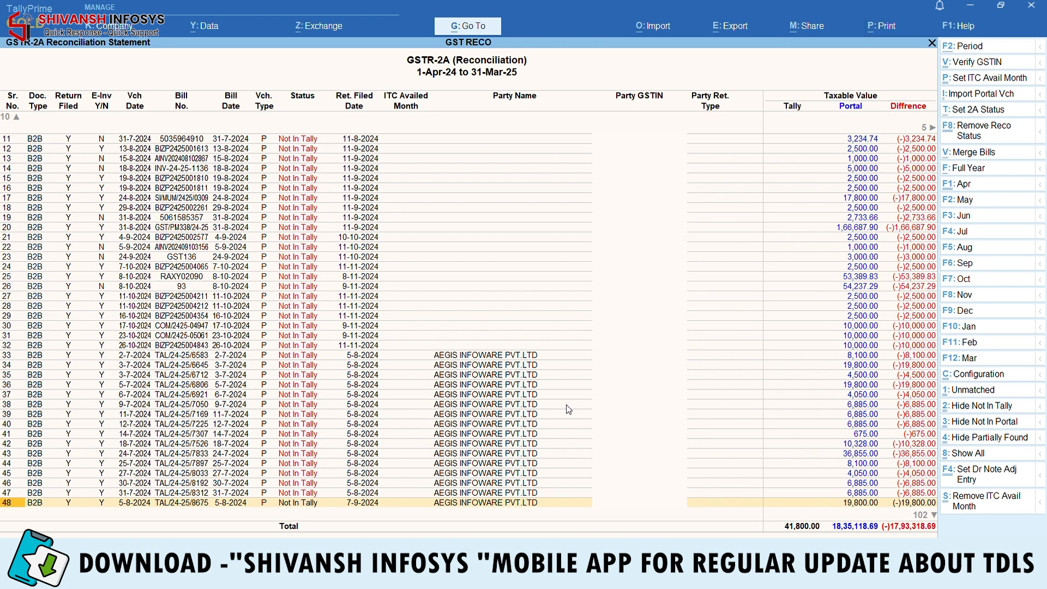
key(Down)
key(Down)
key(Down)
key(Down)
key(Down)
key(Down)
key(Down)
key(Down)
key(Down)
key(Down)
key(Down)
key(Down)
key(Down)
key(Down)
key(Down)
key(Down)
key(Down)
key(Down)
key(Down)
key(Down)
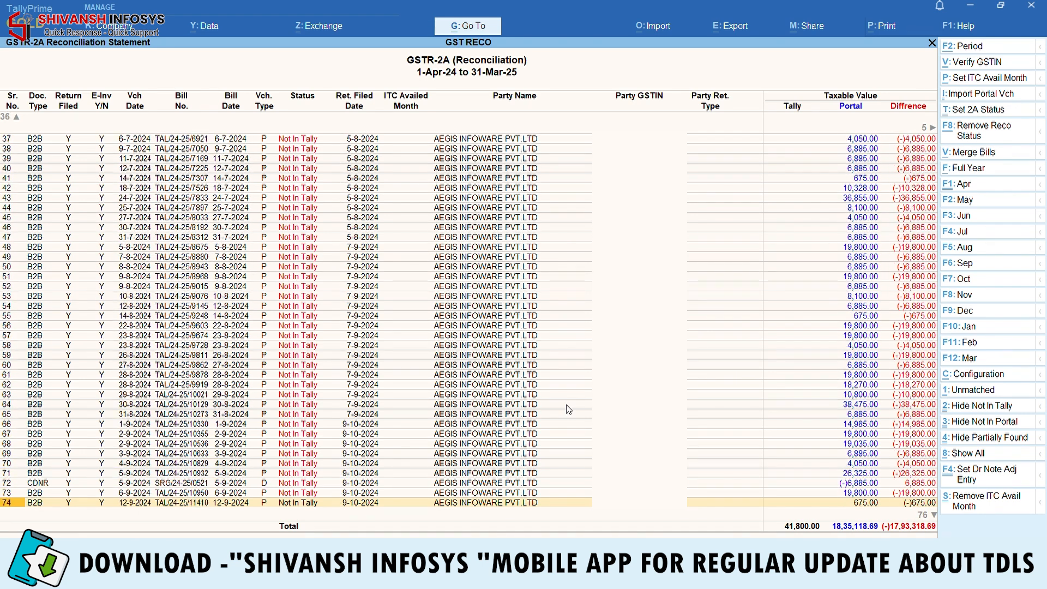
key(Down)
key(Down)
key(Down)
key(Down)
key(Down)
key(Down)
key(Down)
key(Down)
key(Down)
key(Down)
key(Down)
key(Down)
key(Down)
key(Down)
key(Down)
key(Down)
key(Down)
key(Down)
key(Down)
key(Down)
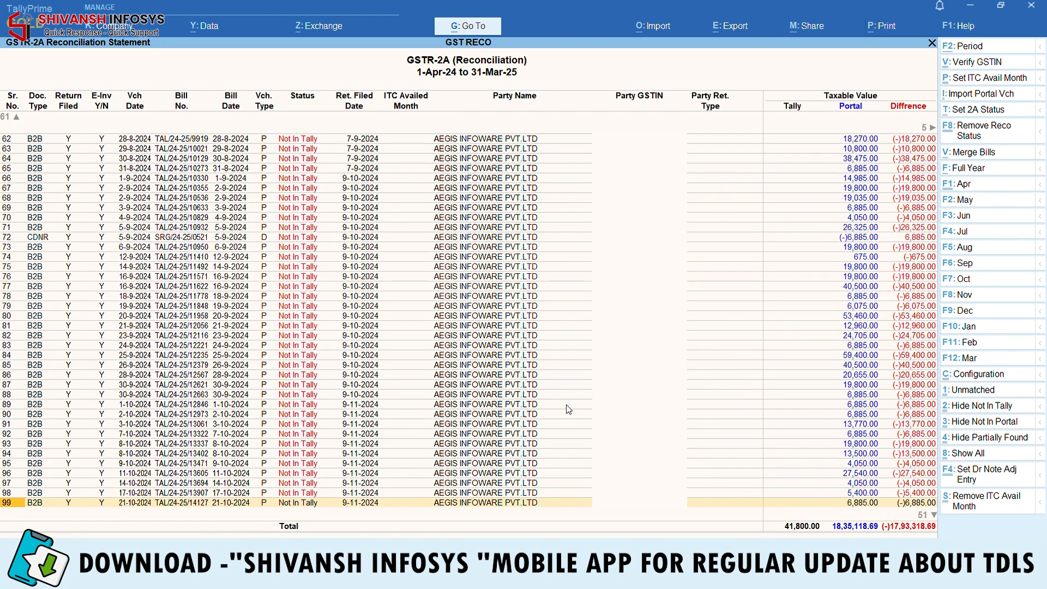
key(Down)
key(Down)
key(Down)
key(Down)
key(Down)
key(Down)
key(Down)
key(Down)
key(Down)
key(Down)
key(Down)
key(Down)
key(Down)
key(Down)
key(Down)
key(Down)
key(Down)
key(Down)
key(Down)
key(Down)
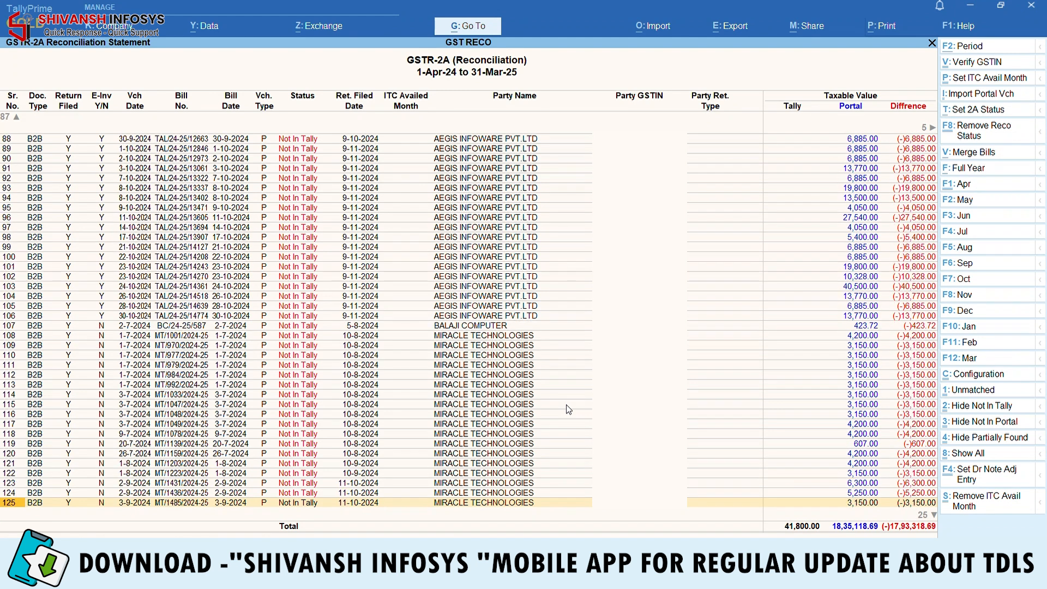
key(Down)
key(Down)
key(Down)
key(Down)
key(Down)
key(Down)
key(Down)
key(Down)
key(Down)
key(Down)
key(Down)
key(Down)
key(Down)
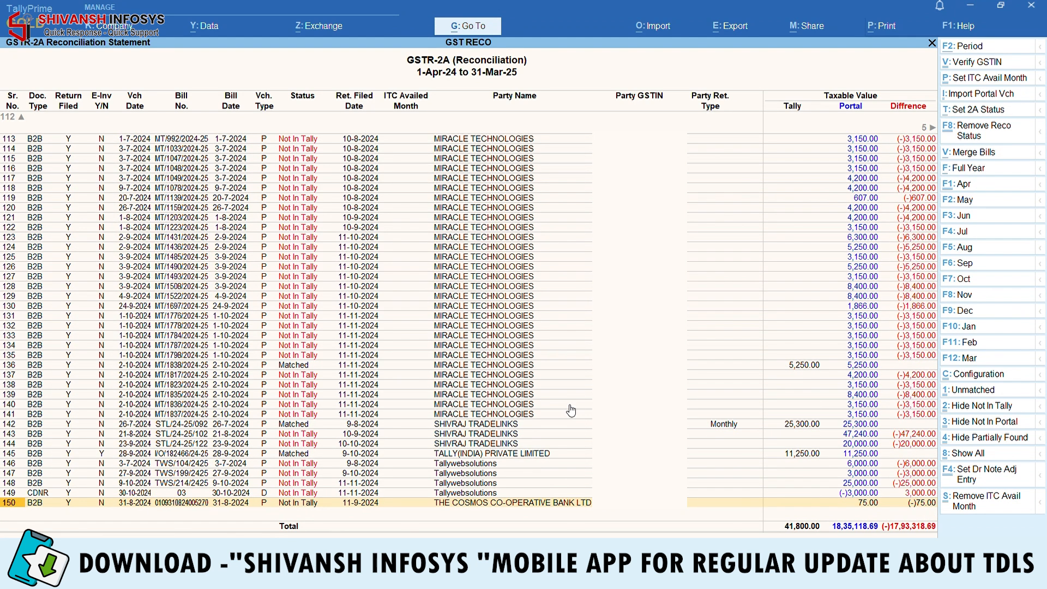
Step: Mark all four Tallywebsolutions entries near the end of the statement, the three B2B bills and the CDNR note
key(Up)
key(Up)
key(Up)
key(Up)
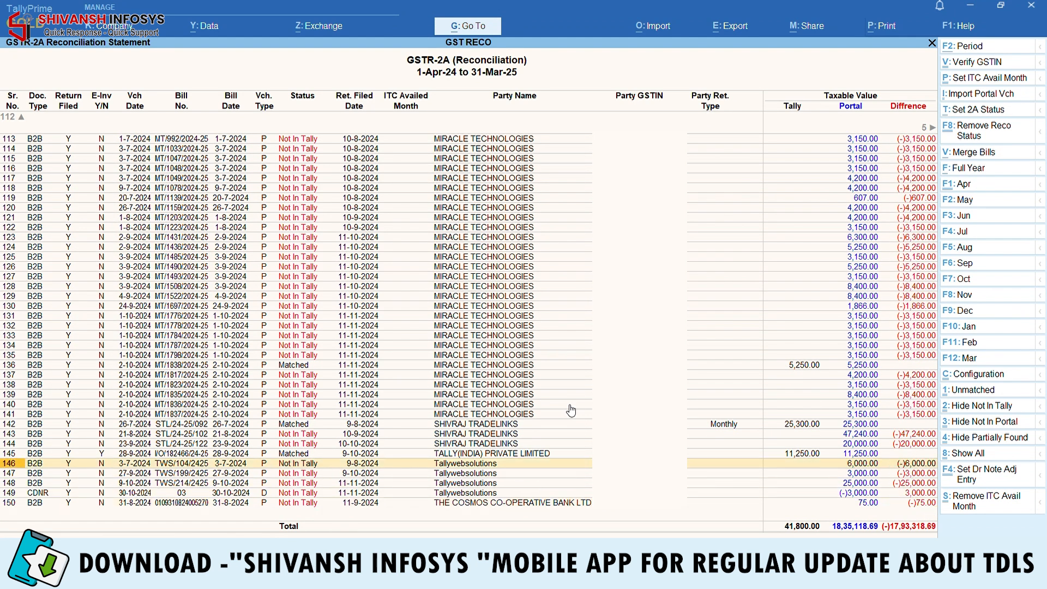
key(space)
key(Down)
key(space)
key(Down)
key(space)
key(Down)
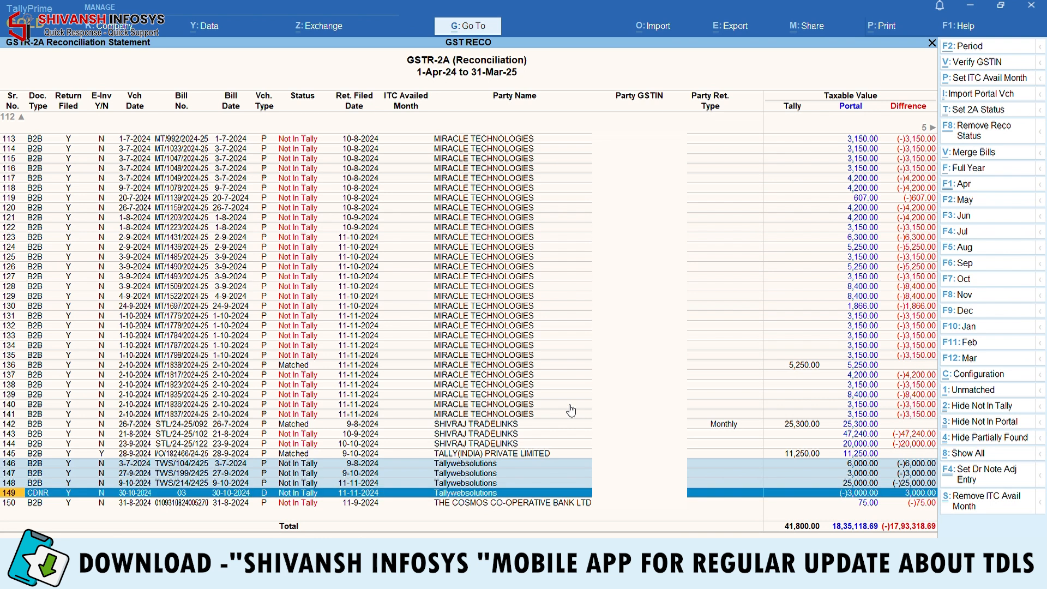
key(space)
key(Up)
key(Up)
key(Up)
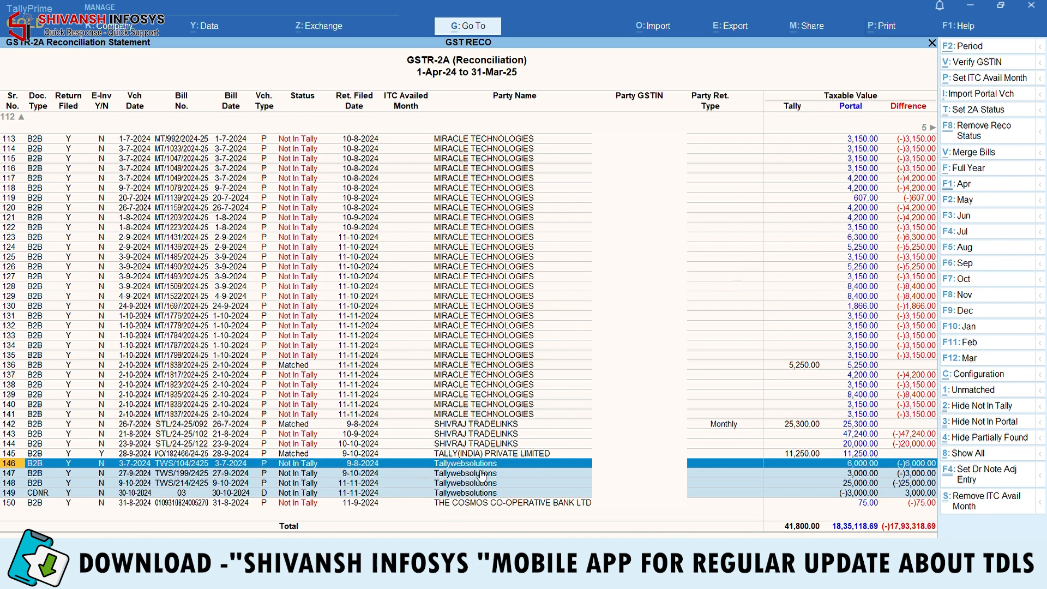
Step: Import the marked portal bills as Purchase vouchers without inventory using the preset ledgers, and reload the GSTR-2A zip files with the existing settings
click(979, 98)
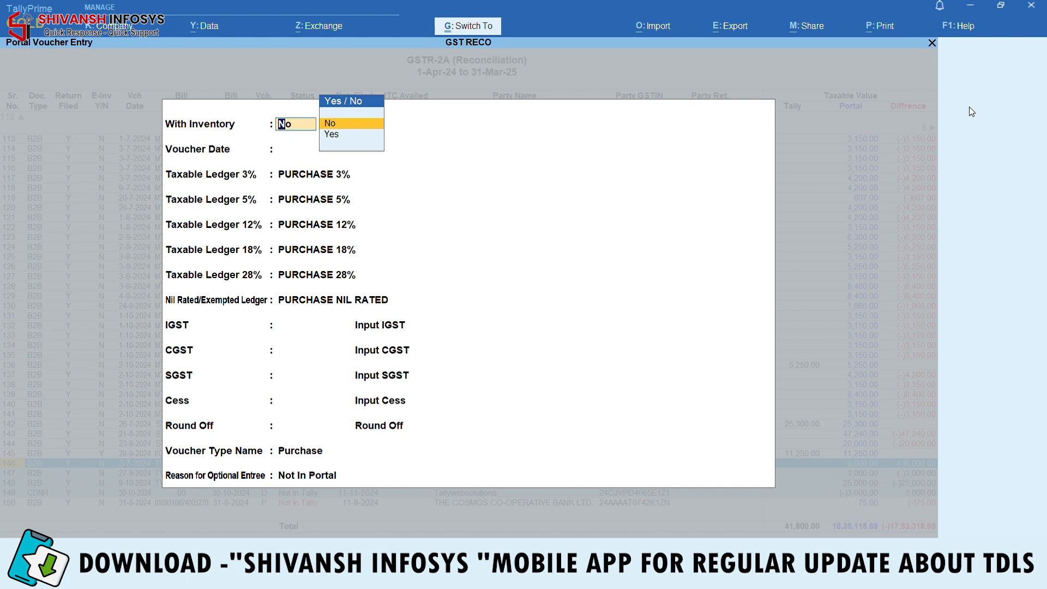
key(ctrl+a)
key(Return)
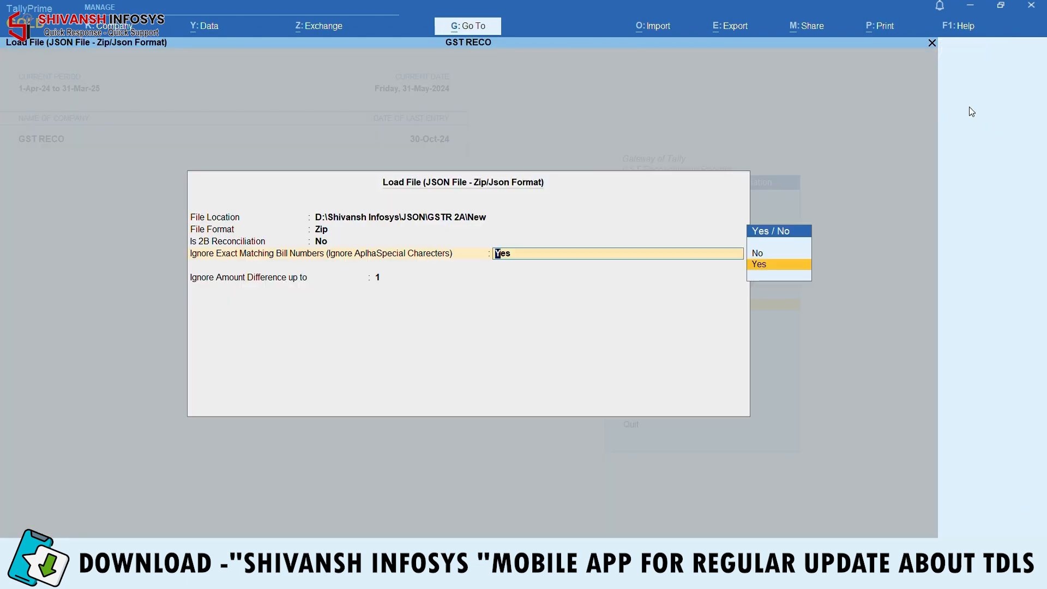
key(ctrl+a)
Step: Check the reconciliation status and the Tally and portal amounts of the Tallywebsolutions entries in the reloaded statement
key(Down)
key(Down)
key(Down)
key(Down)
key(Down)
key(Down)
key(Down)
key(Down)
key(Down)
key(Down)
key(Down)
key(Down)
key(Down)
key(Down)
key(Down)
key(Down)
key(Down)
key(Down)
key(Down)
key(Down)
key(Down)
key(Down)
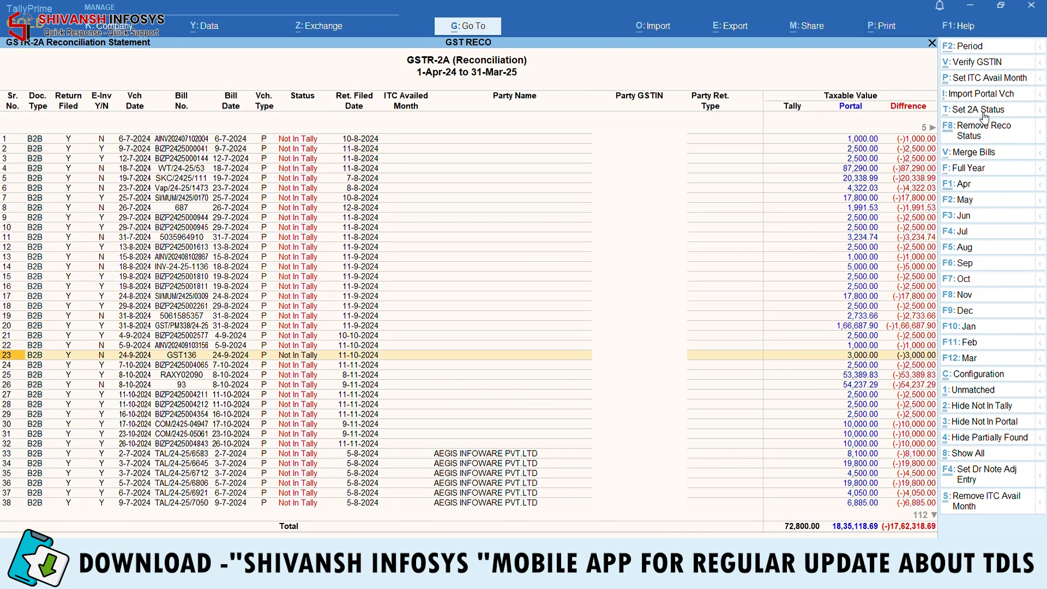
key(ctrl+End)
key(Up)
key(Up)
key(Up)
key(Up)
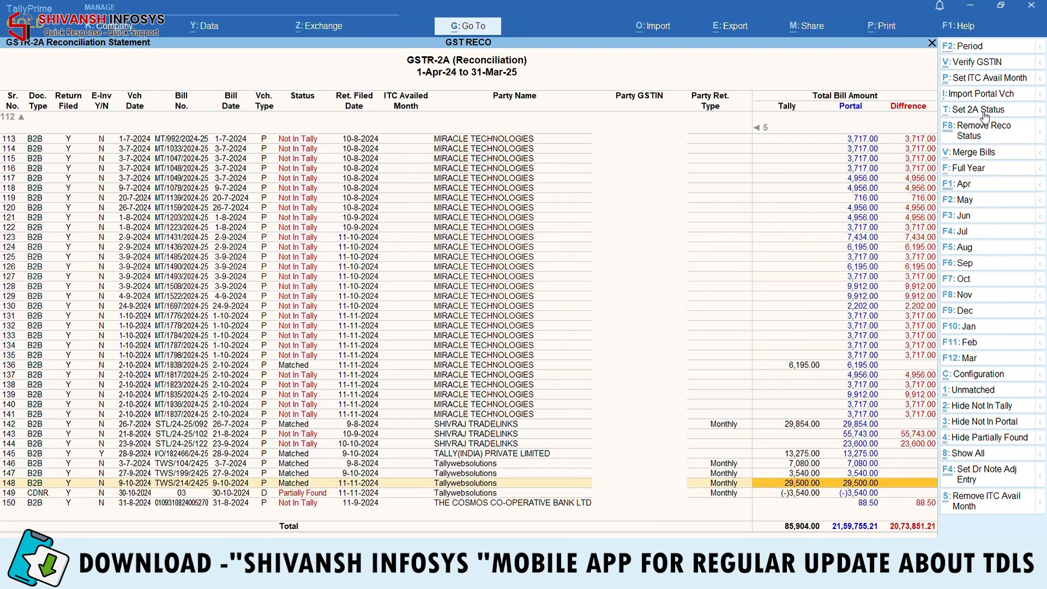
key(Left)
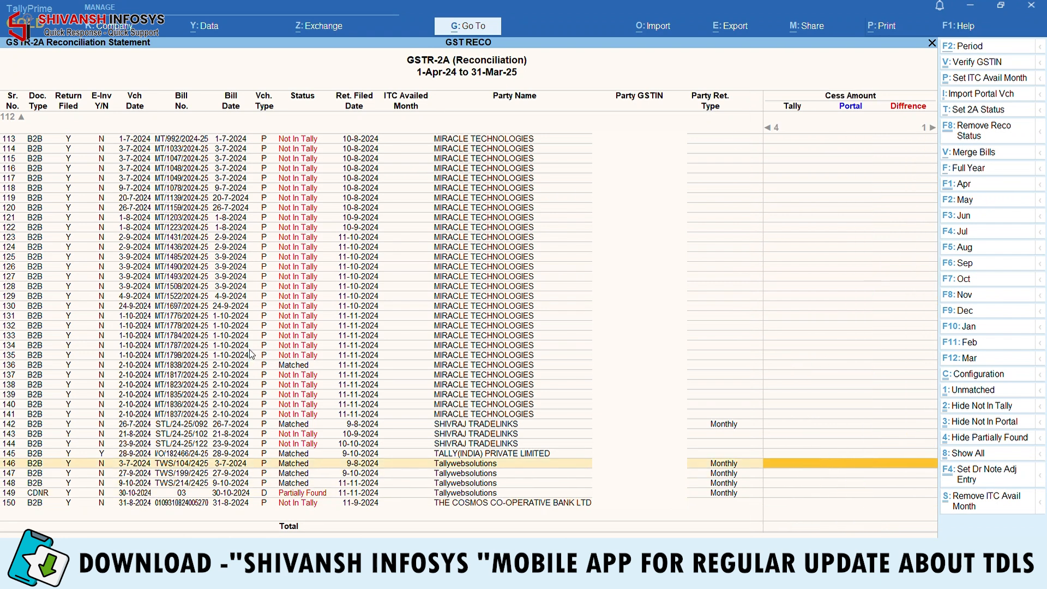
Step: Inspect the imported purchase voucher for Tallywebsolutions bill TWS/104/2425, and return from the detailed statement to the reconciliation reports list
key(Left)
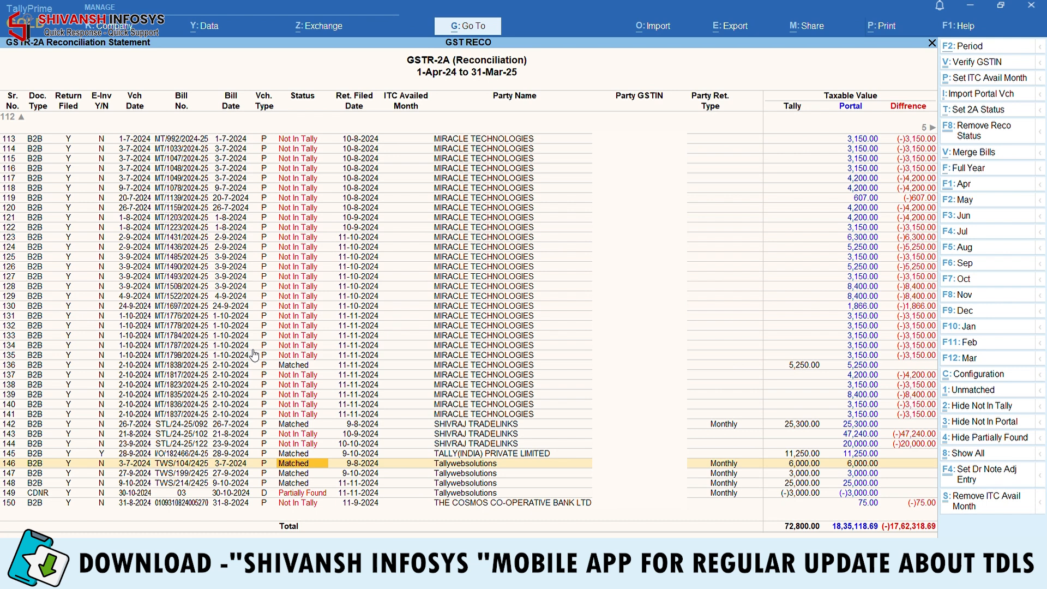
key(Return)
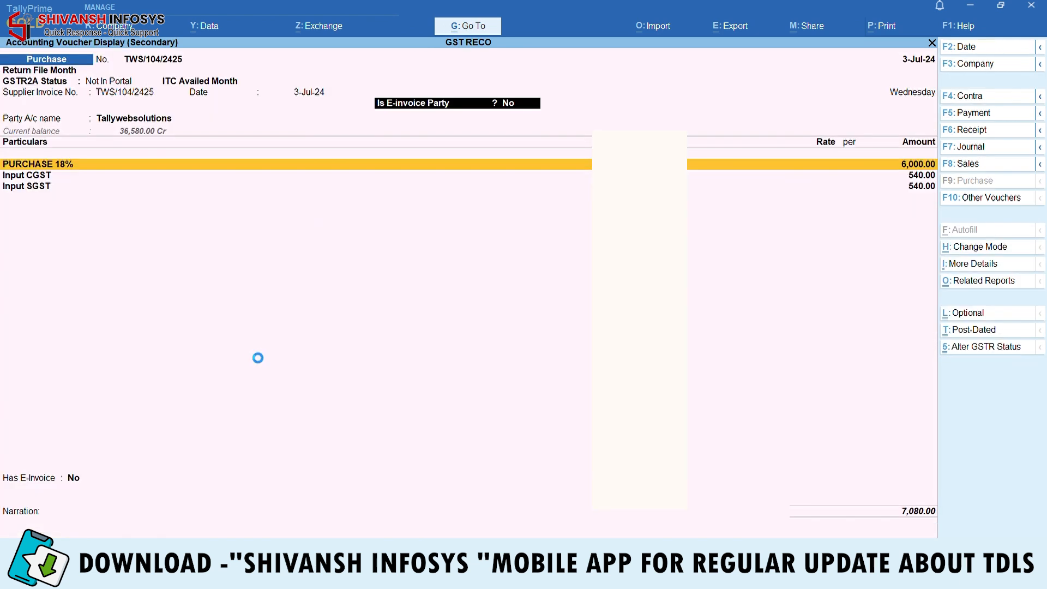
key(Escape)
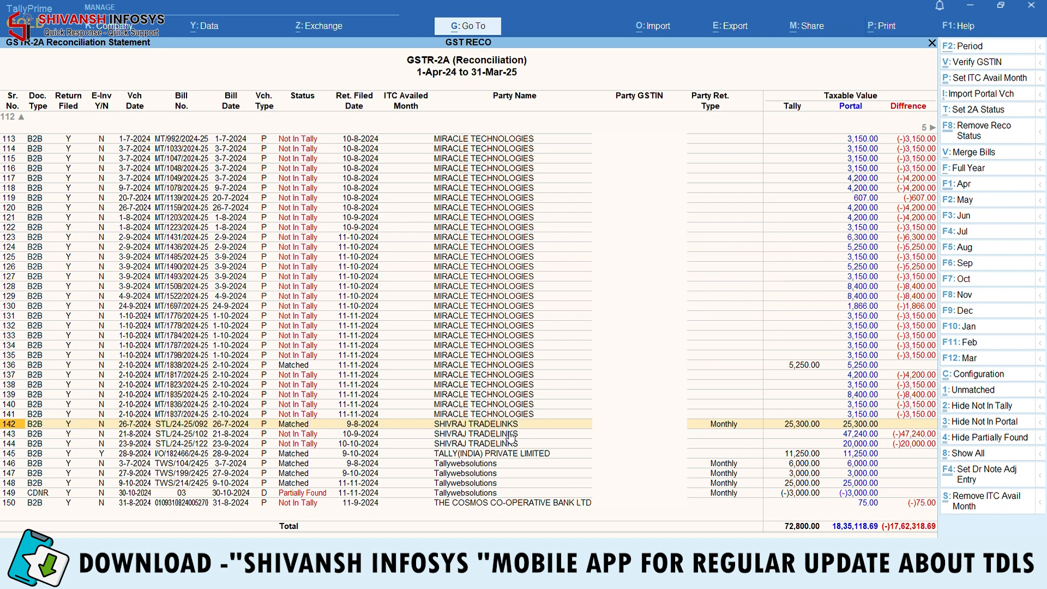
key(Escape)
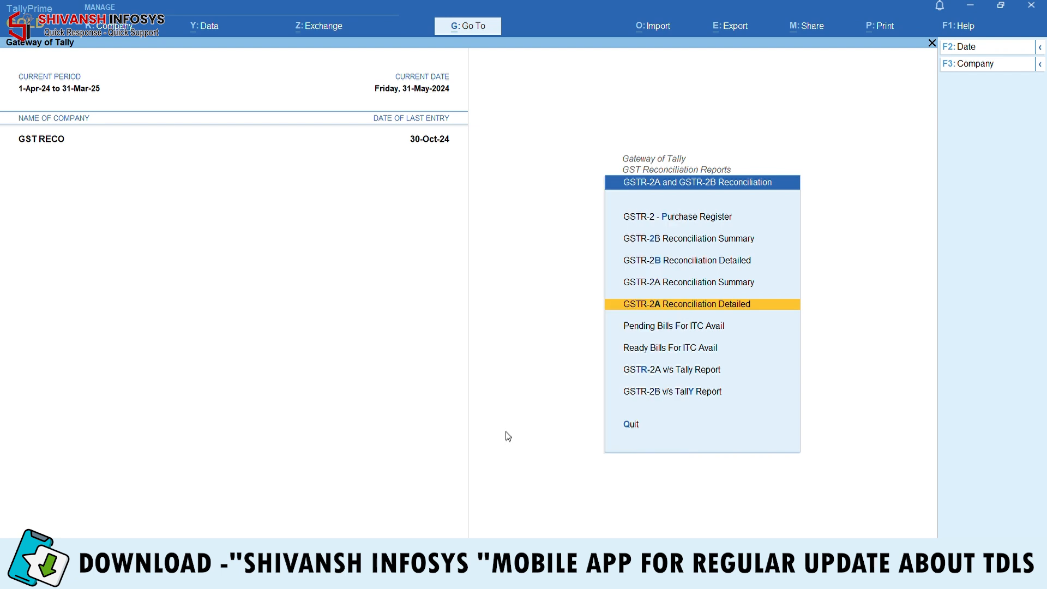
Step: Open the GSTR-2A Reconciliation Summary report with the existing load settings
key(Up)
key(Return)
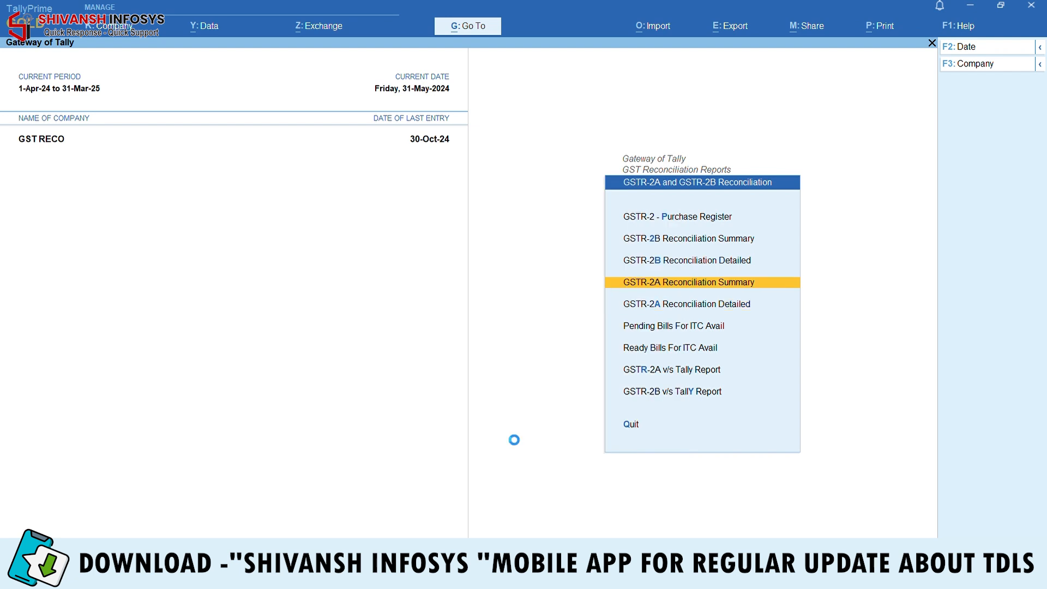
key(ctrl+a)
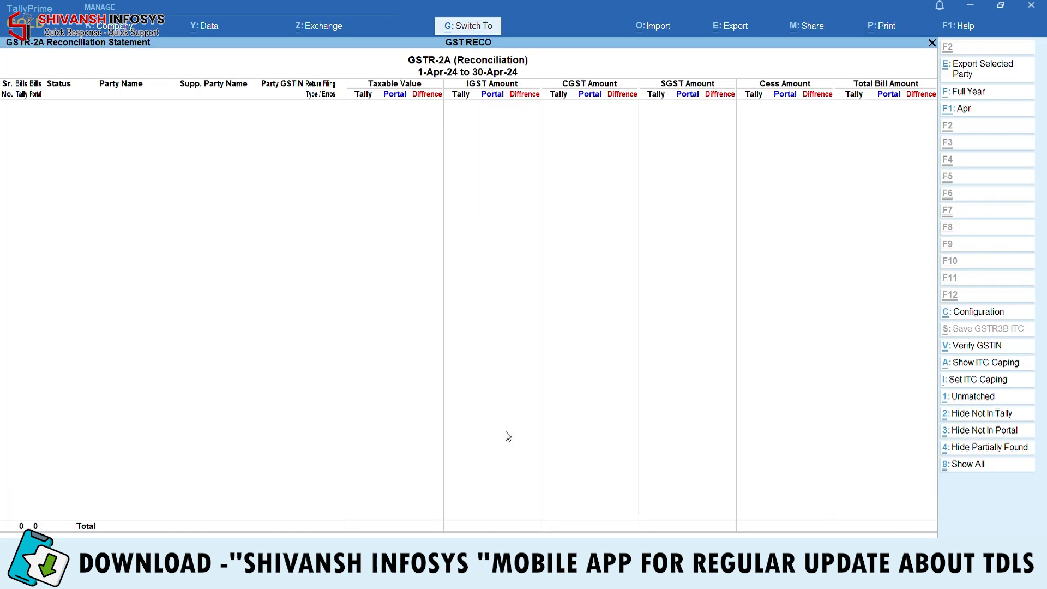
Step: Set the period of the GSTR-2A summary to 1-4-2024 through 31-3-2025
key(F2)
key(Return)
text(21-)
key(BackSpace)
key(BackSpace)
key(BackSpace)
key(BackSpace)
key(Return)
text(31.3)
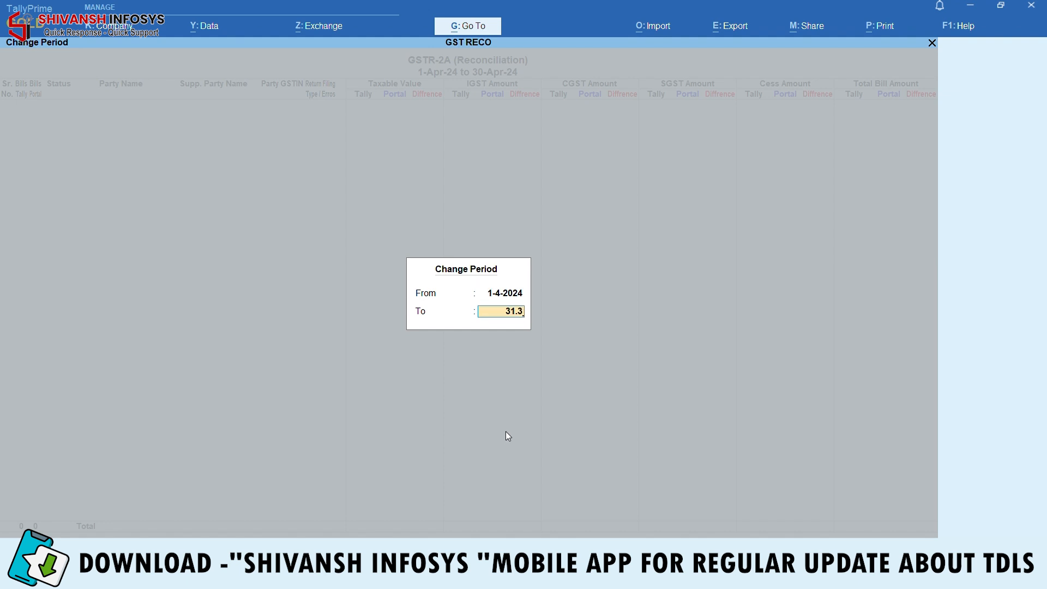
key(Return)
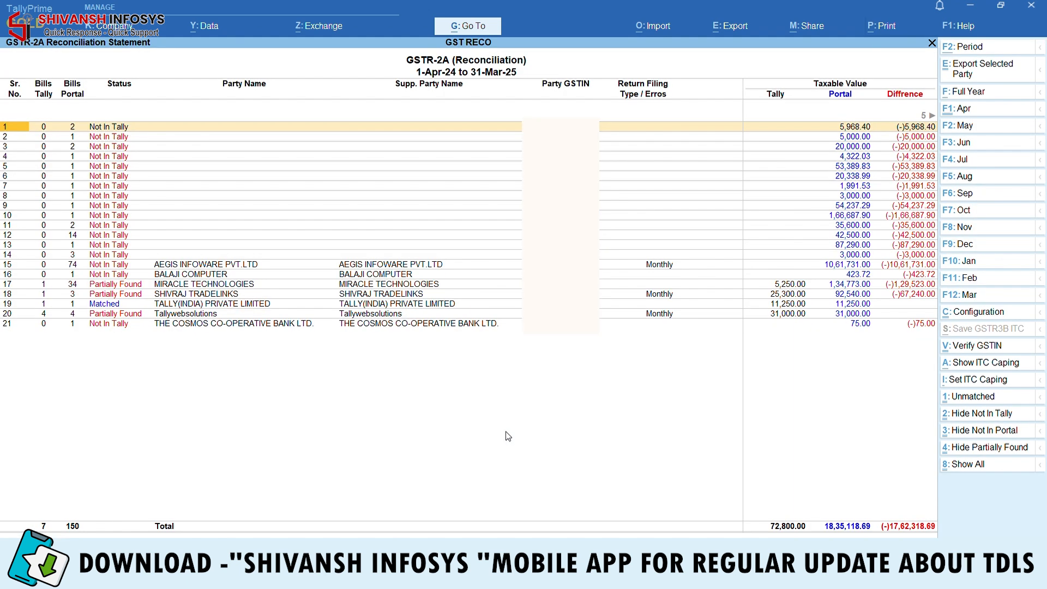